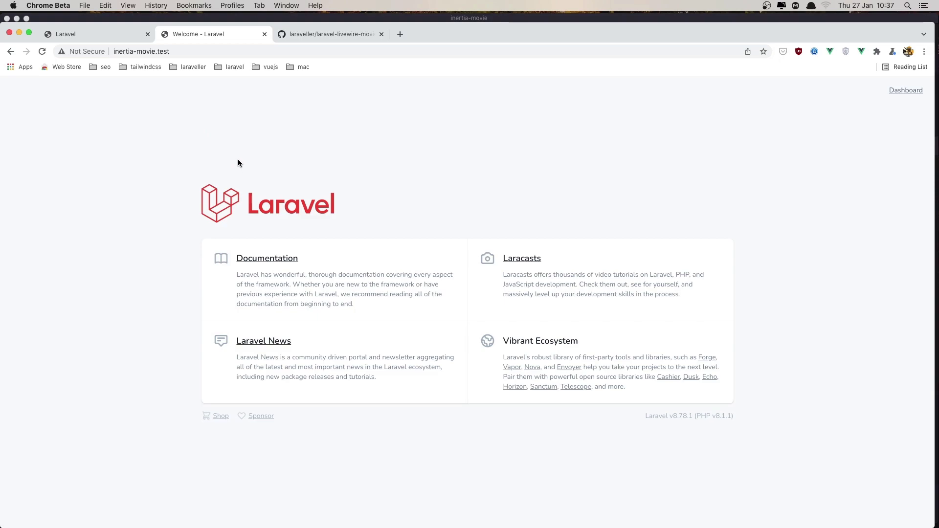
Show the finished Movie App homepage in the first Laravel Chrome tab
left_click(98, 34)
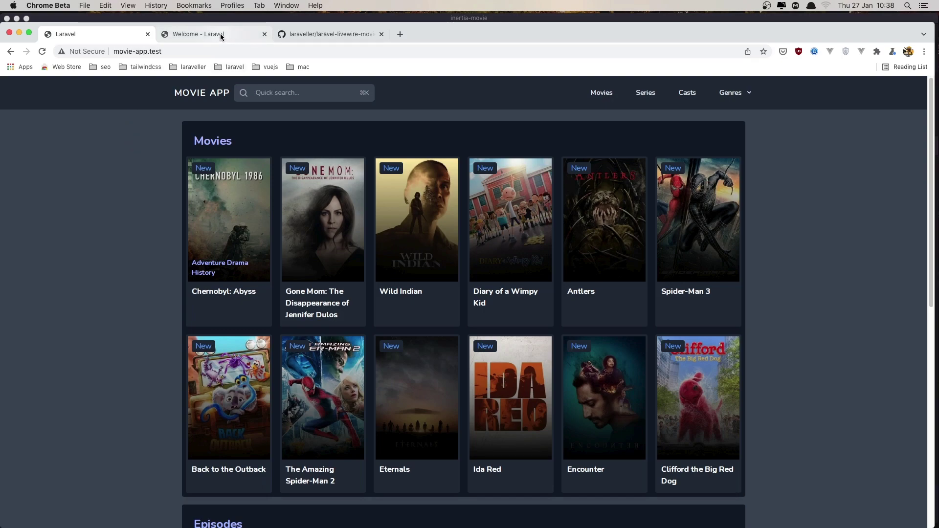
View resources/views/layouts/front.blade.php in the repository via Octotree, noting the body's dark:bg-gray-700 class
left_click(295, 36)
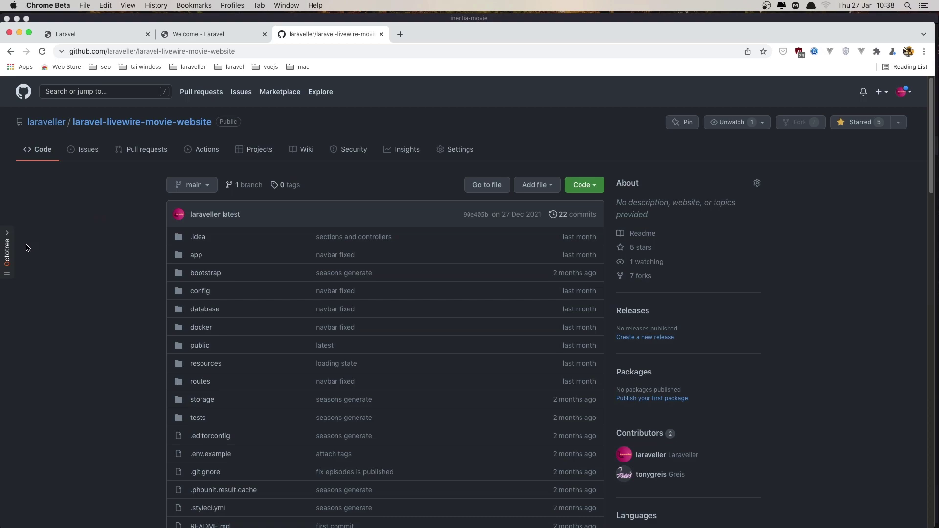
left_click(6, 250)
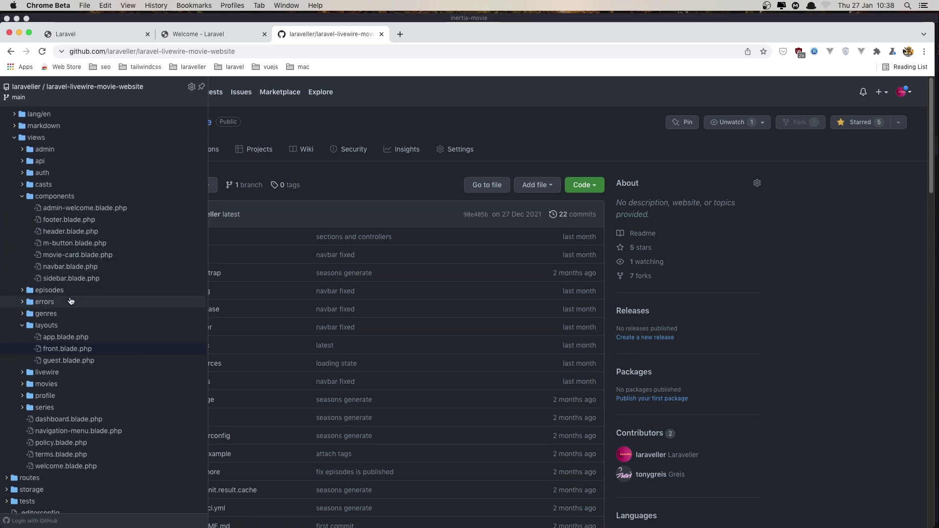
left_click(81, 350)
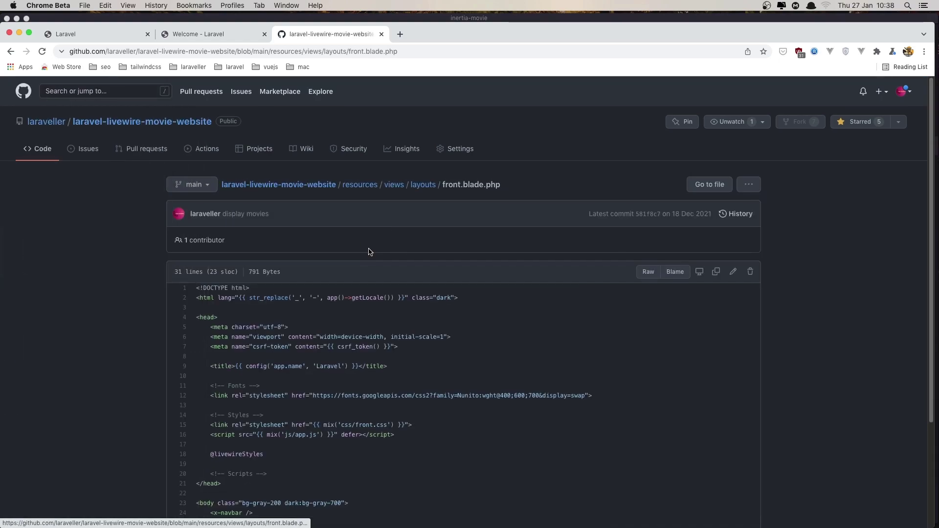
scroll(369, 252, "down", 4)
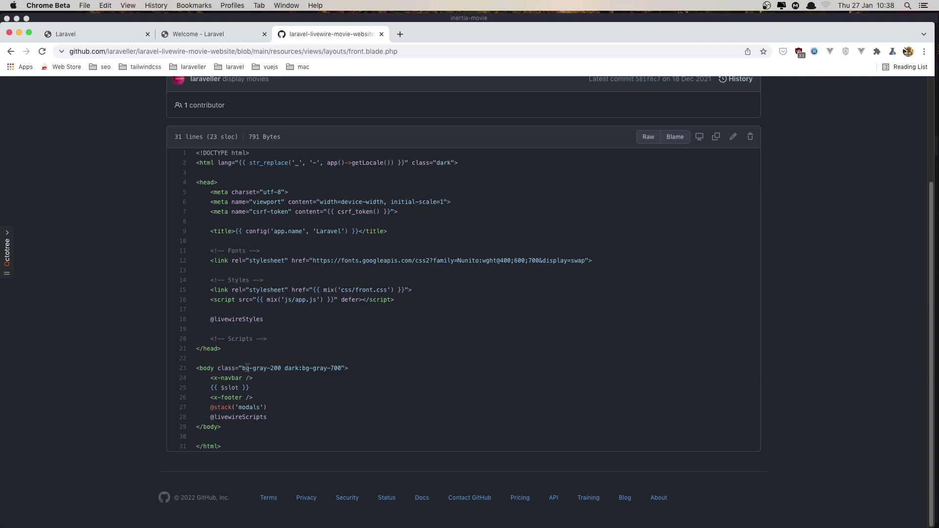
left_click_drag(285, 368, 342, 368)
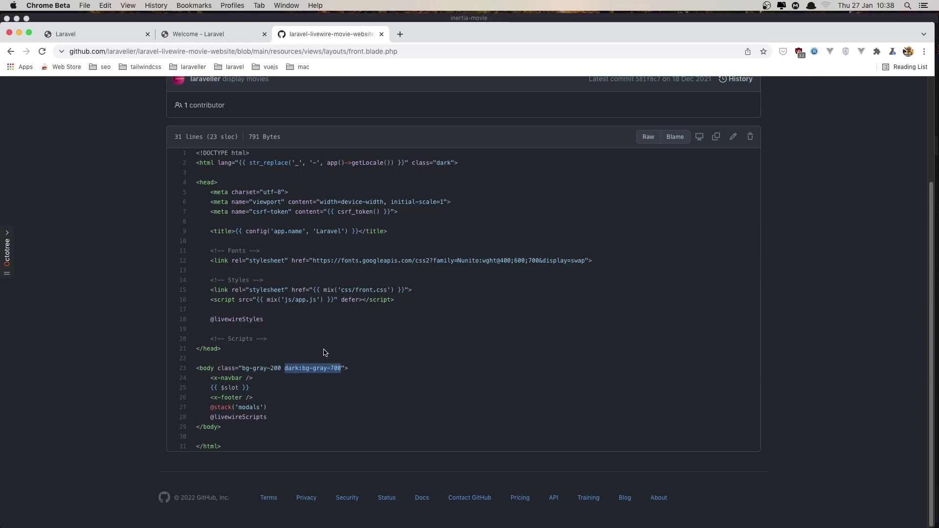
left_click(237, 380)
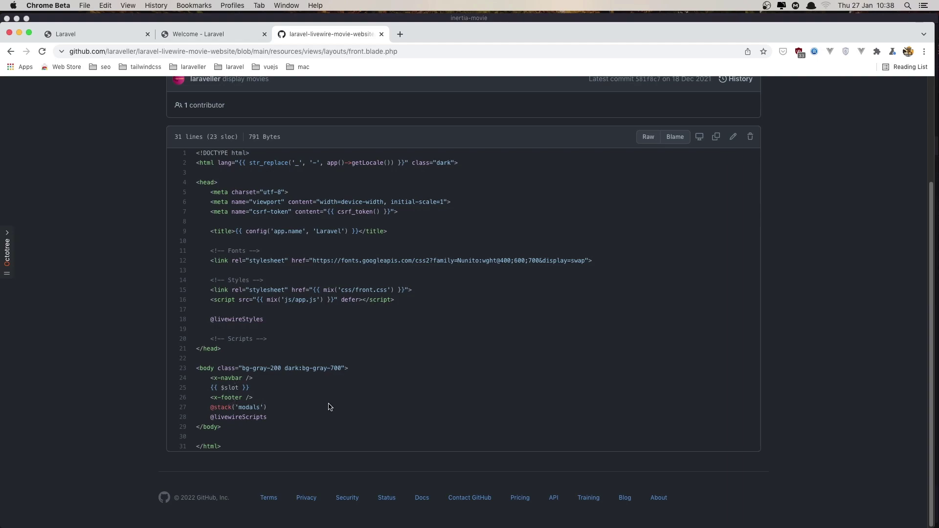
In the editor Explorer, reach resources/js/Layouts and open AppLayout.vue
key("super+Tab")
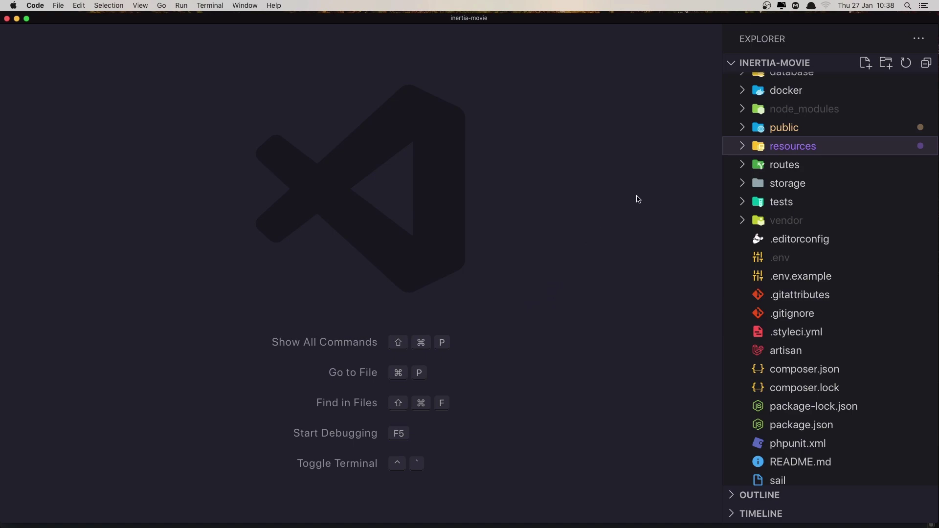
left_click(777, 151)
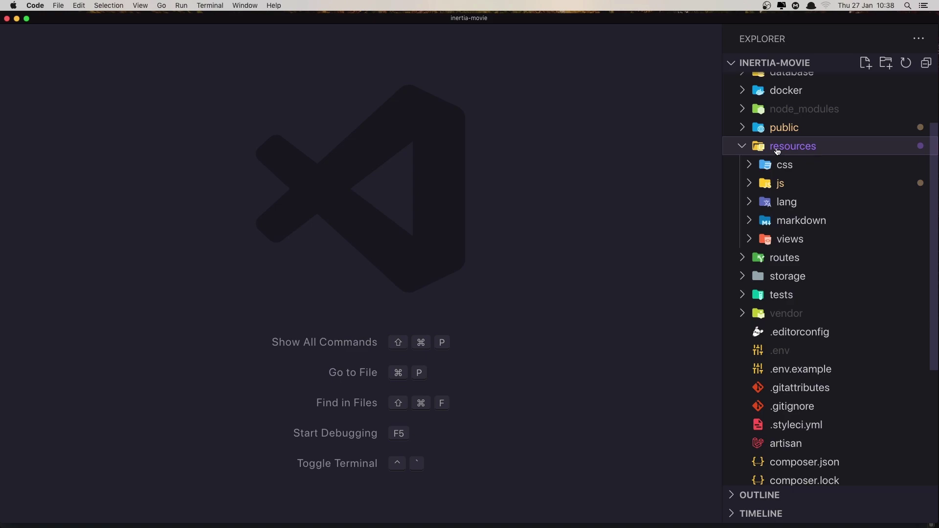
left_click(781, 186)
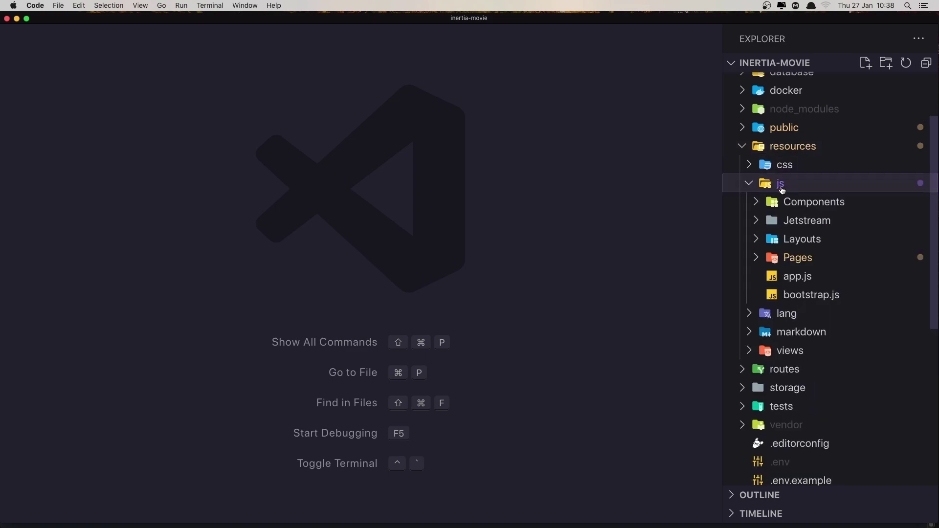
left_click(807, 239)
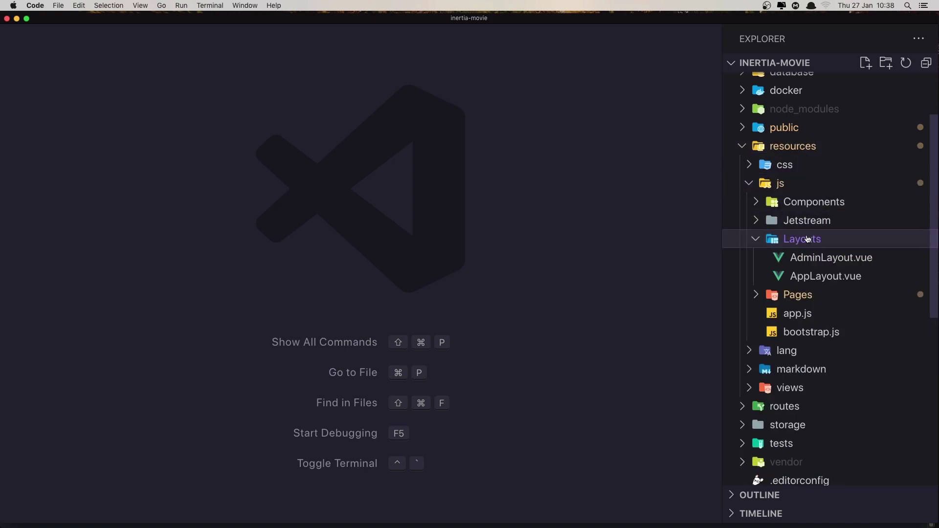
left_click(824, 278)
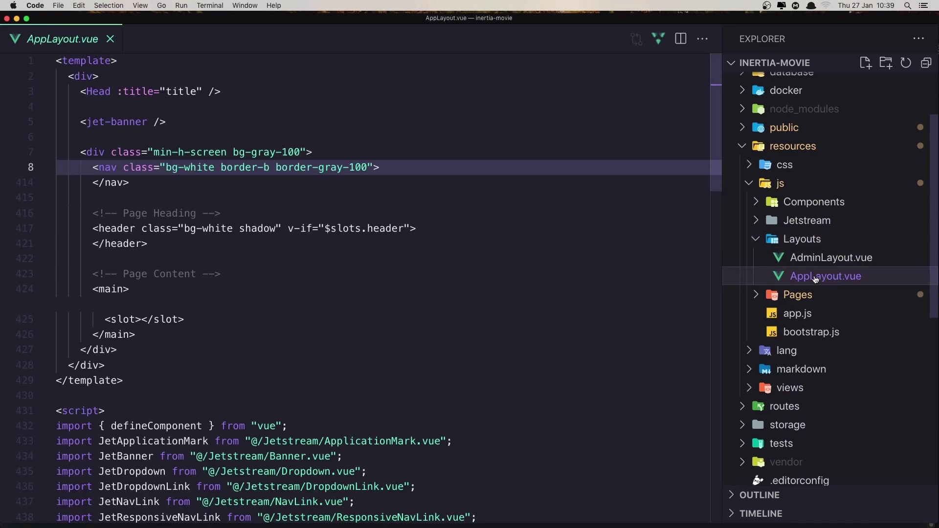
Save a copy of AppLayout.vue as FrontLayout.vue in the same Layouts folder
left_click(402, 264)
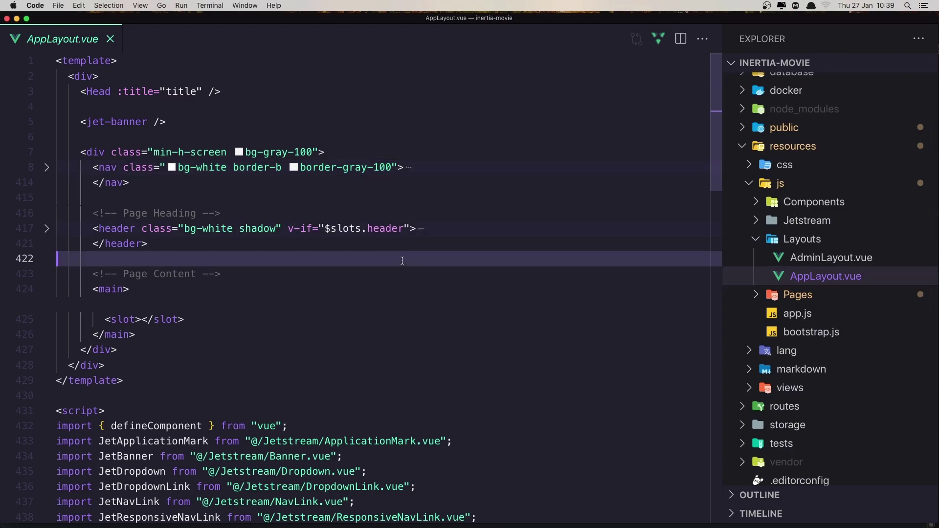
key("super+shift+s")
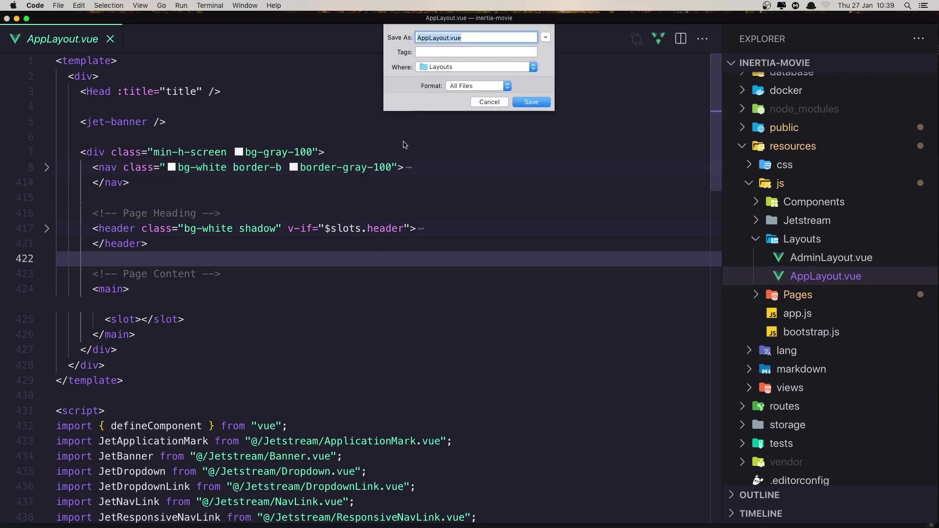
left_click(430, 37)
left_click_drag(430, 37, 416, 37)
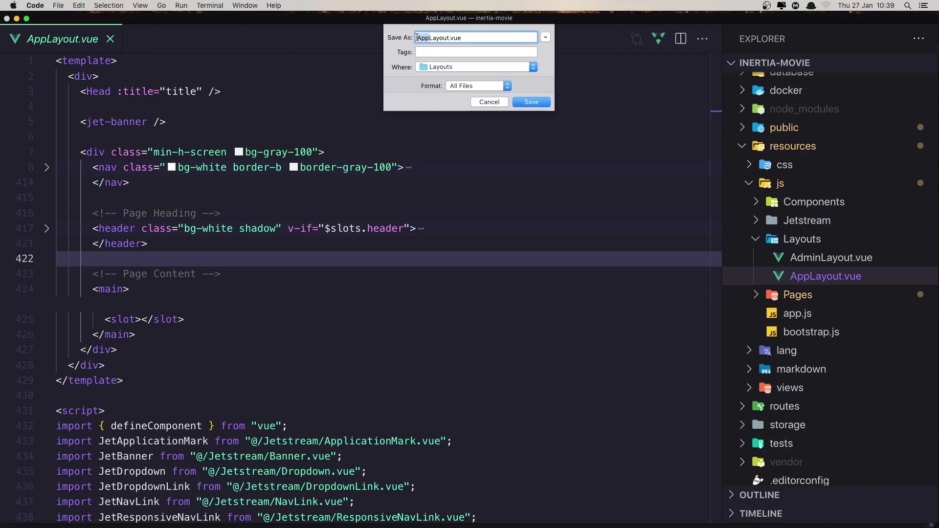
type("Front")
key("Return")
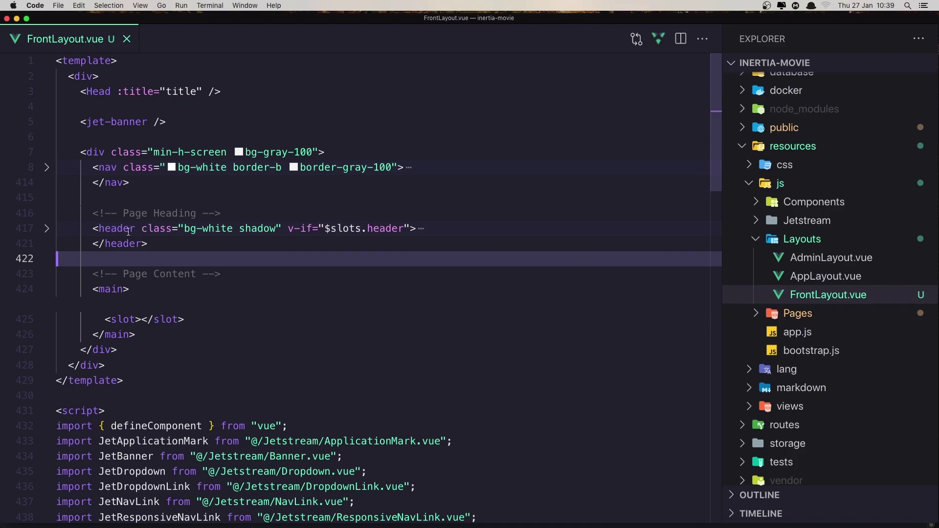
Delete the page heading header block and the unused Jetstream import lines from FrontLayout.vue
left_click(154, 228)
left_click_drag(150, 244, 150, 182)
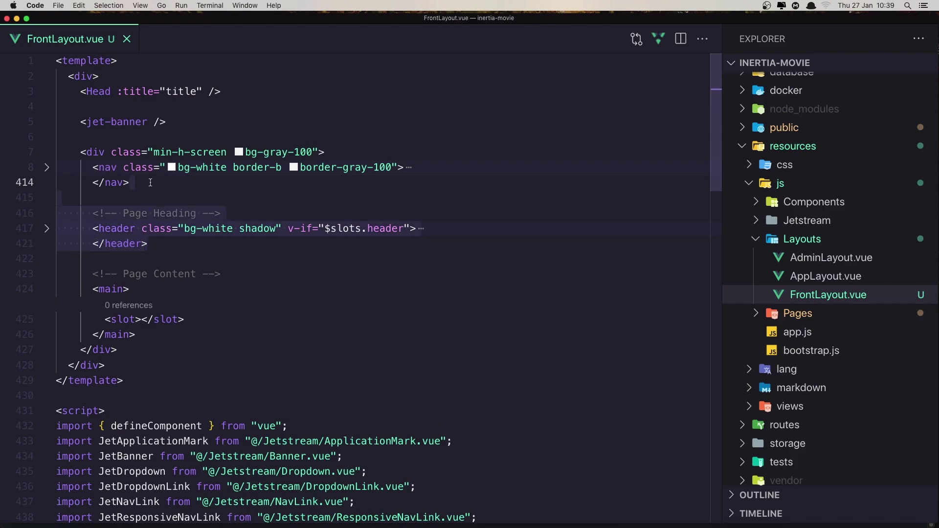
key("BackSpace")
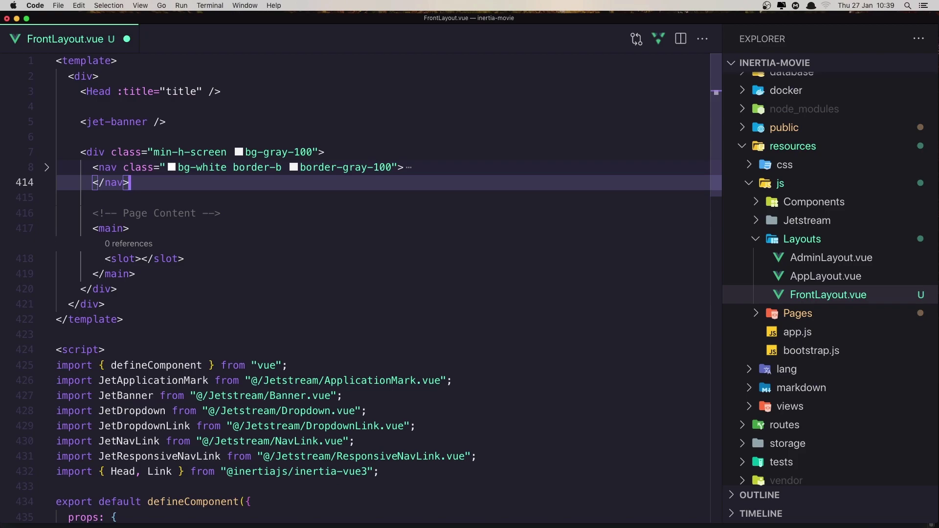
scroll(165, 206, "down", 2)
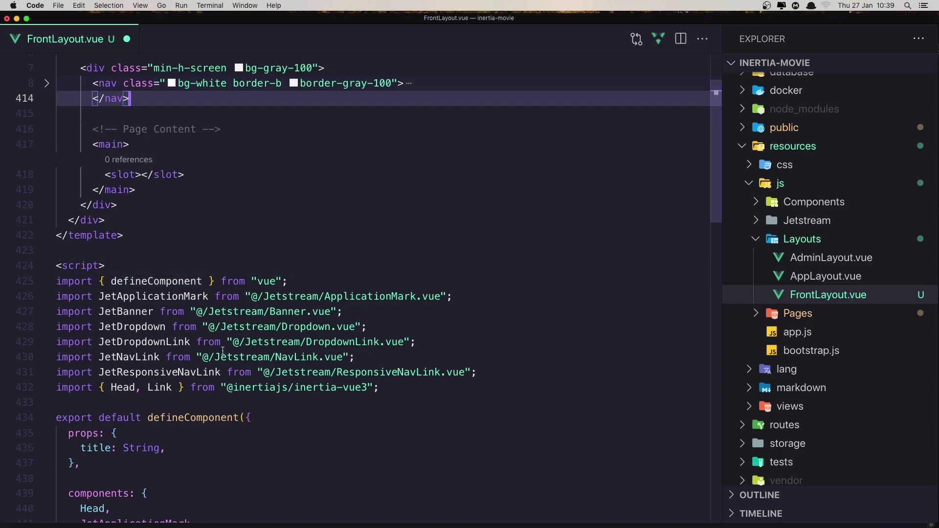
scroll(193, 412, "down", 1)
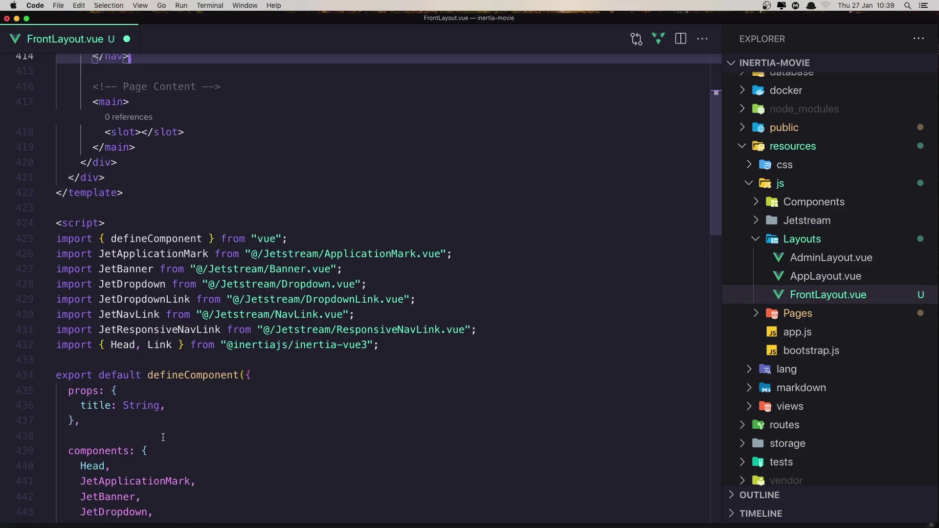
scroll(177, 426, "down", 1)
scroll(163, 438, "down", 1)
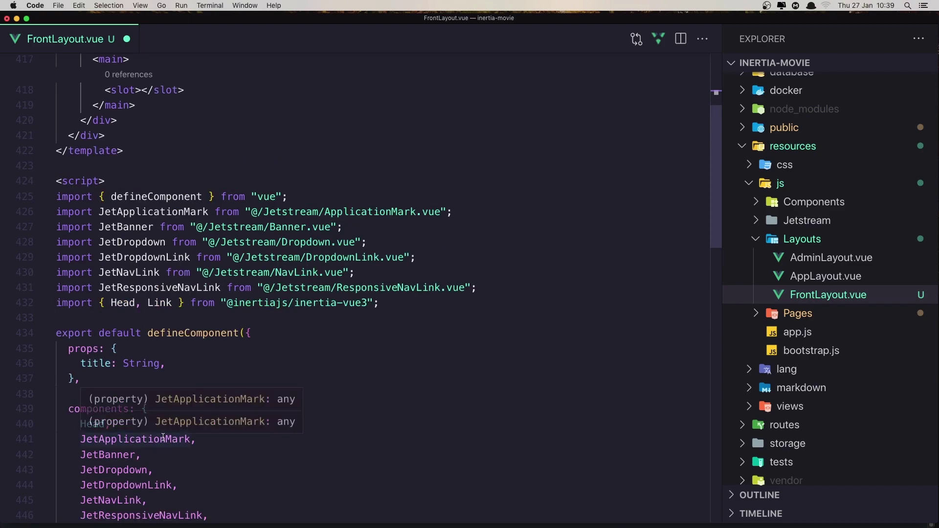
scroll(268, 395, "down", 1)
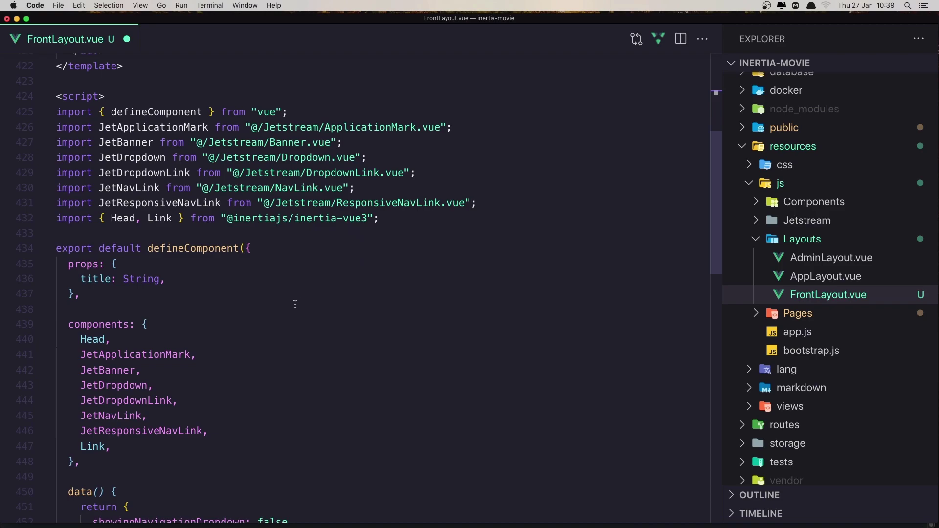
scroll(294, 304, "up", 1)
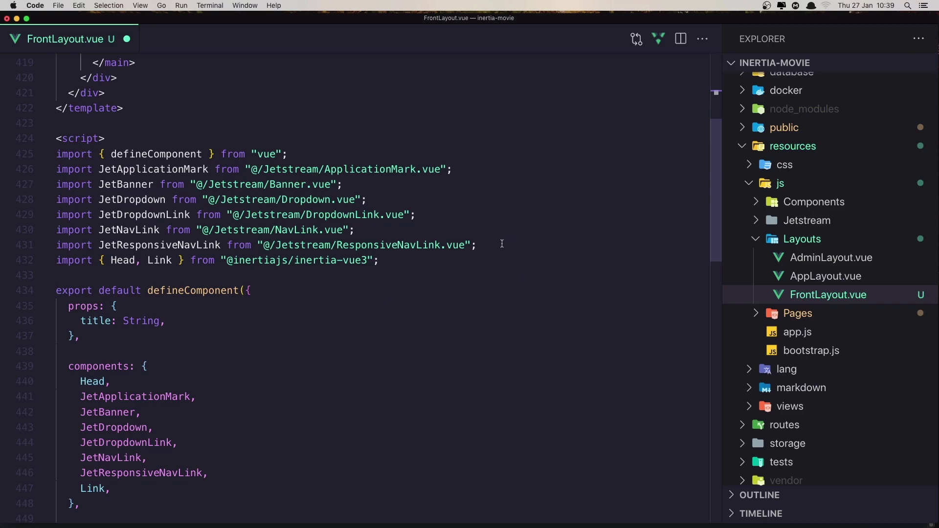
left_click_drag(482, 244, 477, 153)
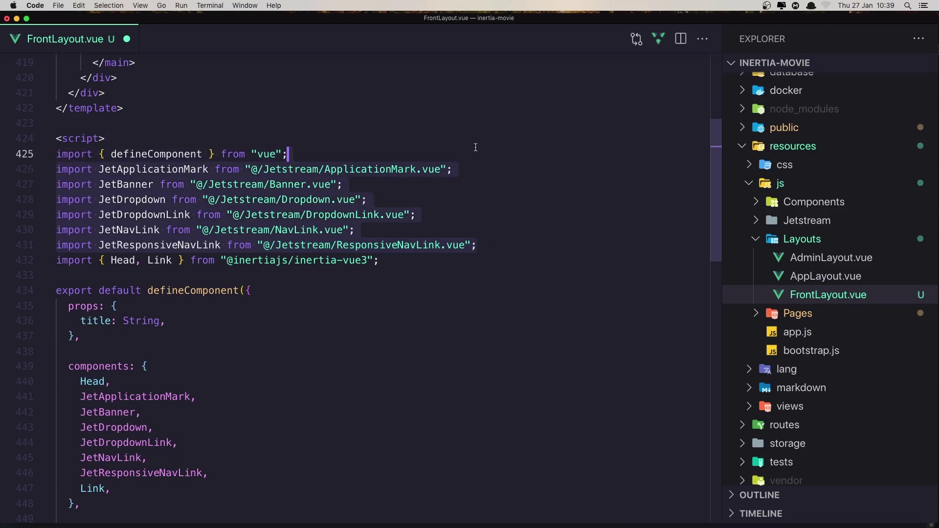
key("BackSpace")
scroll(476, 147, "up", 2)
scroll(482, 220, "up", 4)
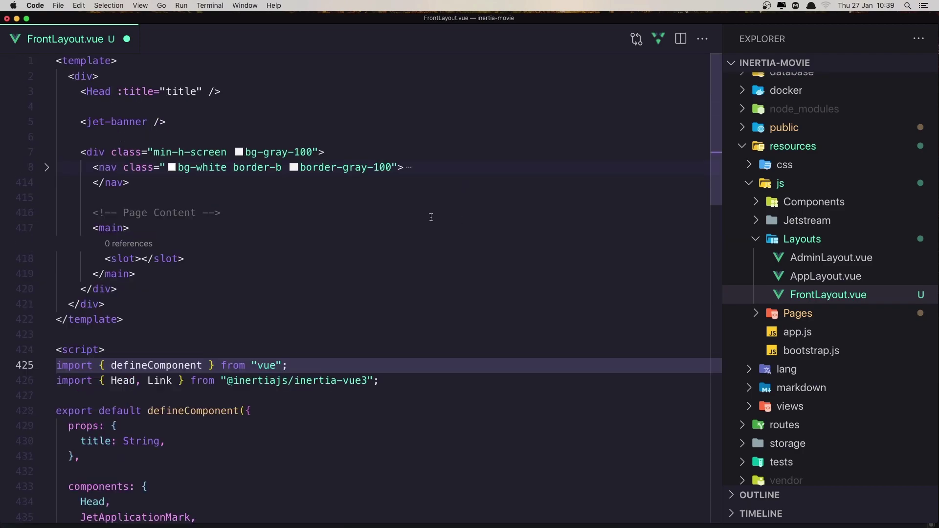
Replace the old nav block with a <!-- nav --> placeholder comment on line 8 and save FrontLayout.vue
left_click(131, 183)
left_click_drag(131, 183, 92, 169)
key("super+v")
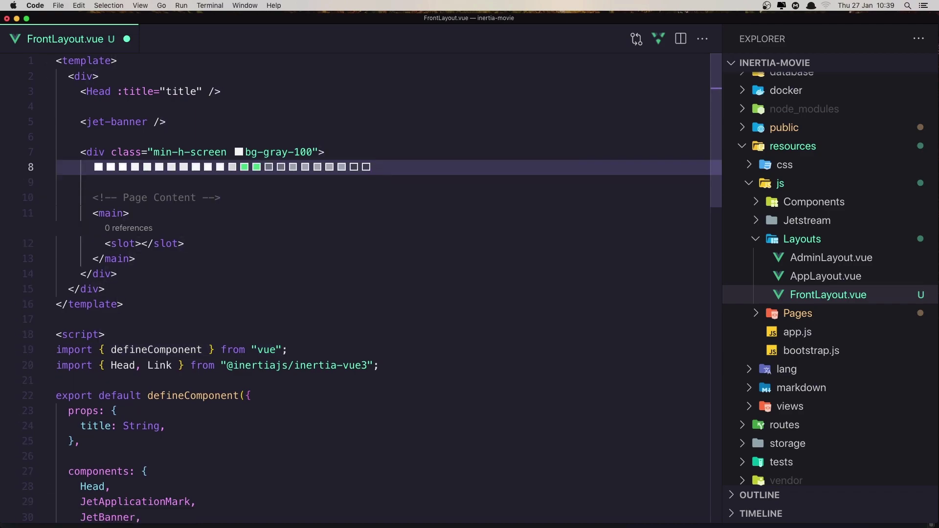
key("super+BackSpace")
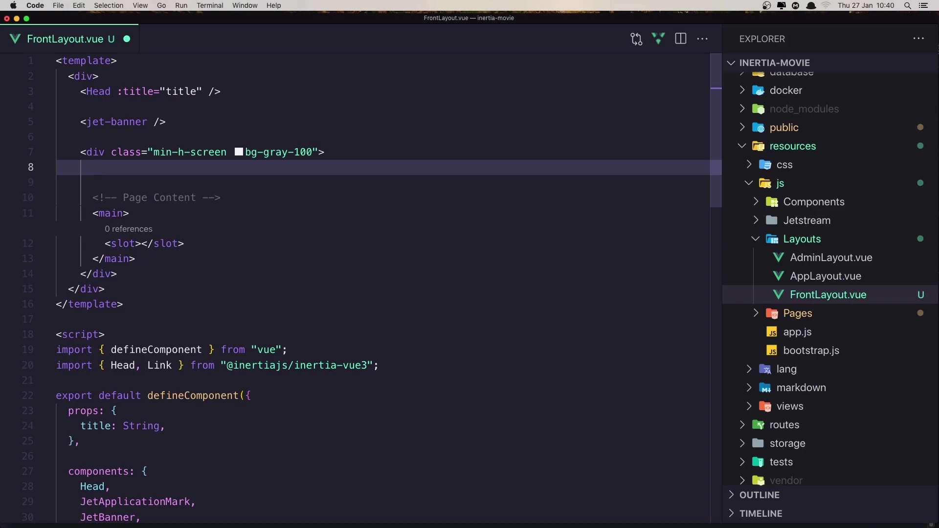
key("cmd+slash")
type("nav -->")
key("super+s")
key("super+Tab")
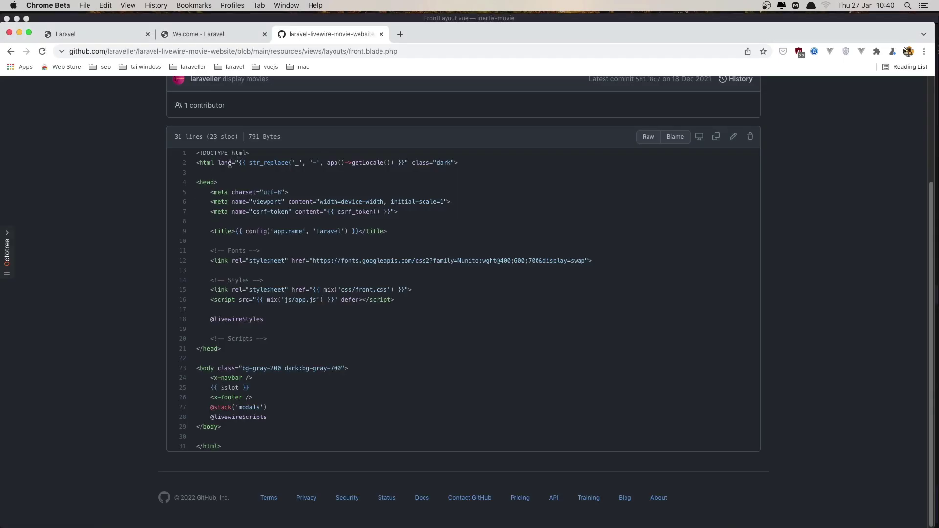
Open components/navbar.blade.php via Octotree and copy its raw contents
left_click(11, 257)
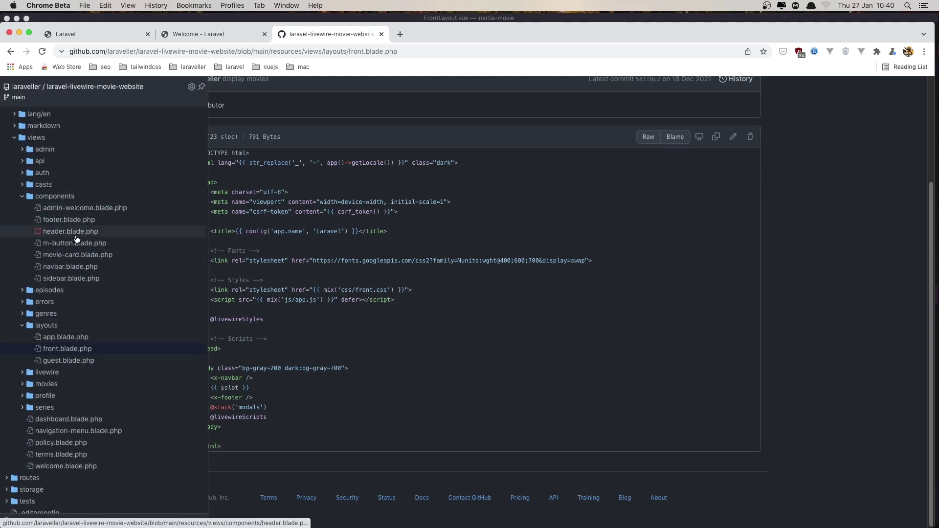
left_click(70, 266)
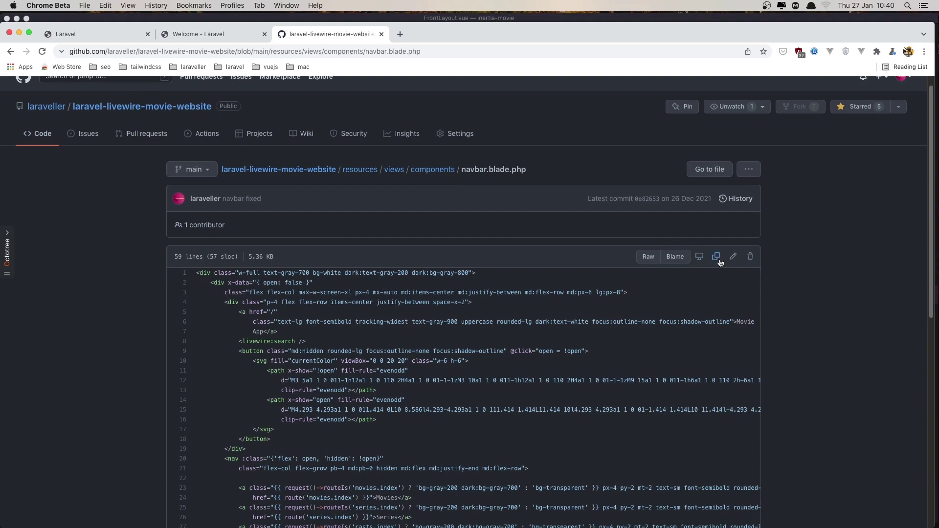
left_click(715, 256)
key("super+Tab")
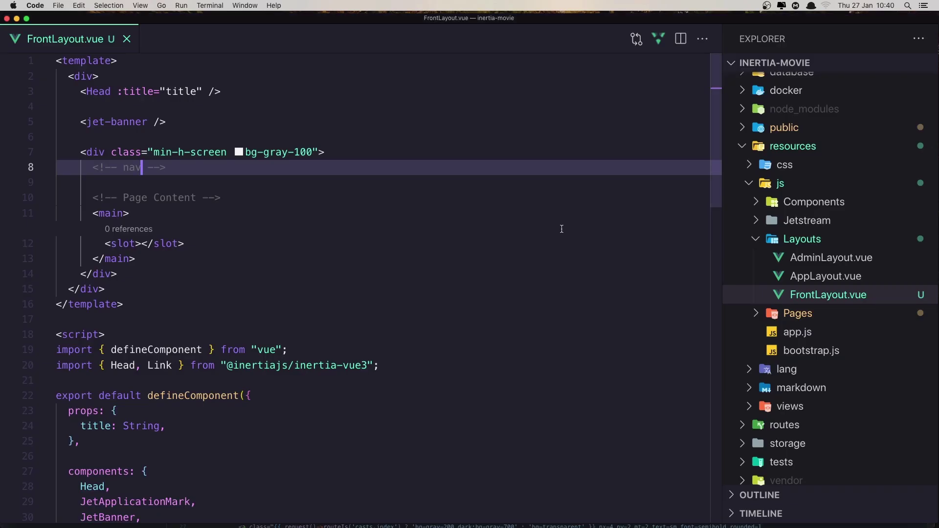
Create Navbar.vue in Components with the vue scaffold and paste the copied navbar markup into its template
left_click(803, 205)
right_click(803, 205)
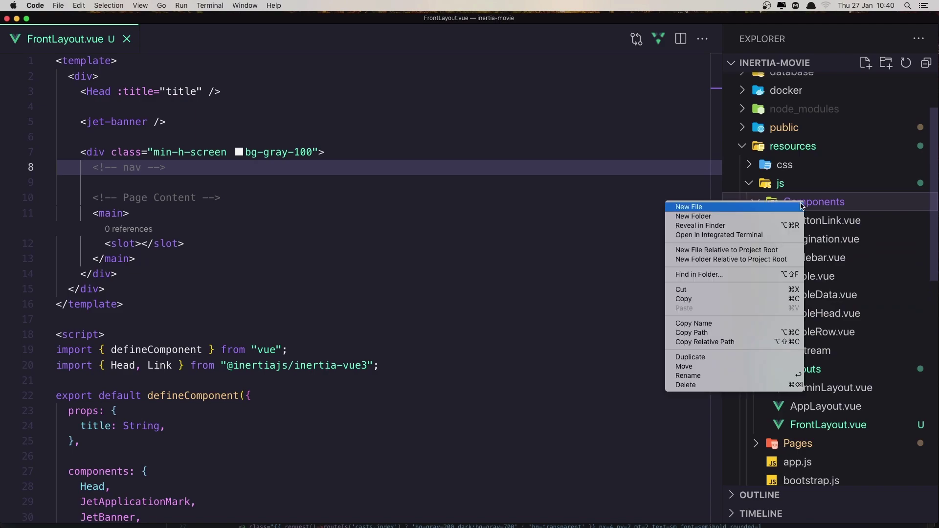
left_click(766, 208)
type("Navba")
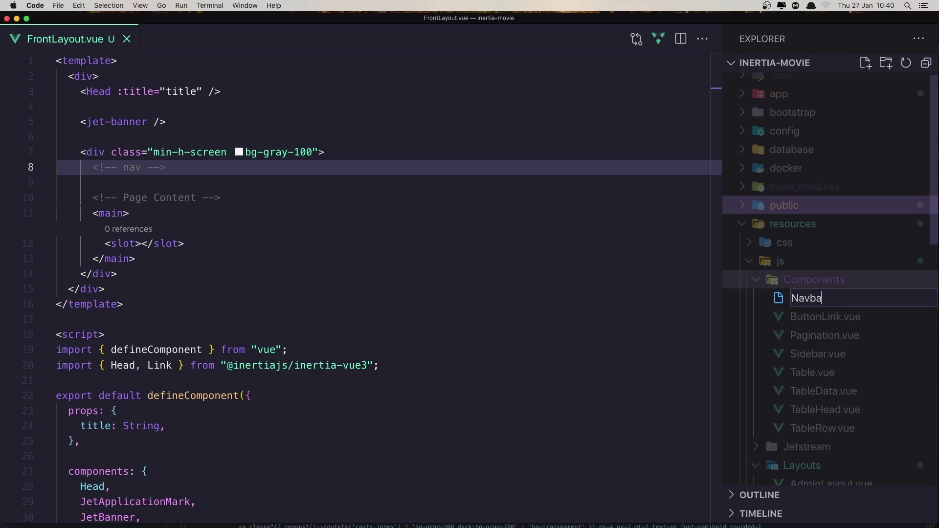
type("r.vue")
key("Return")
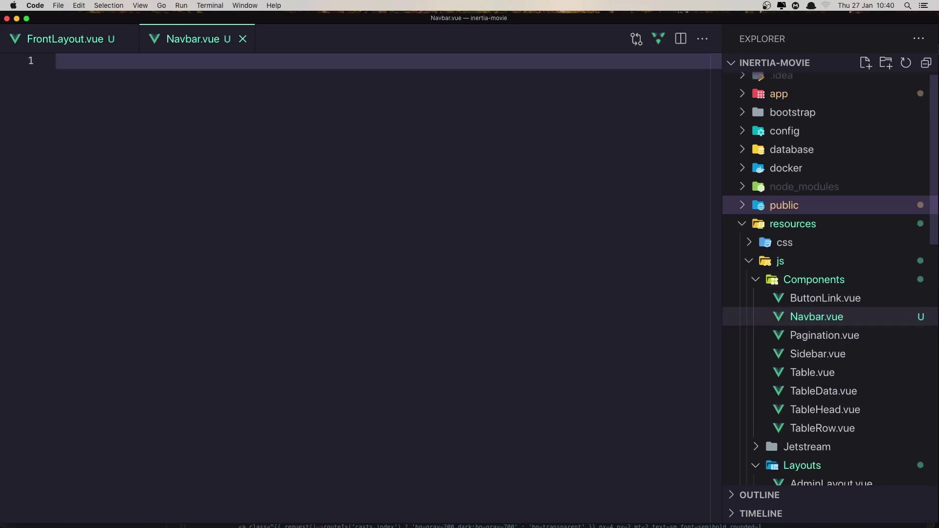
type("<vu")
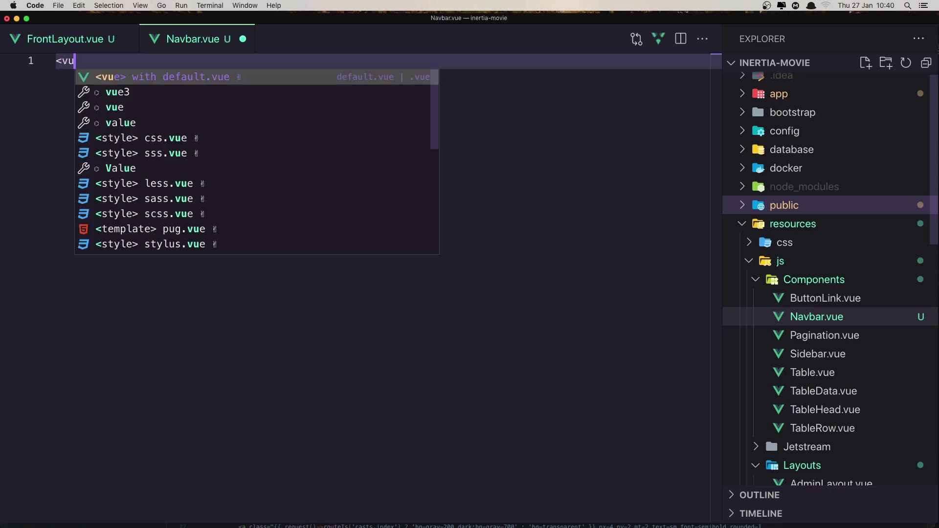
key("Return")
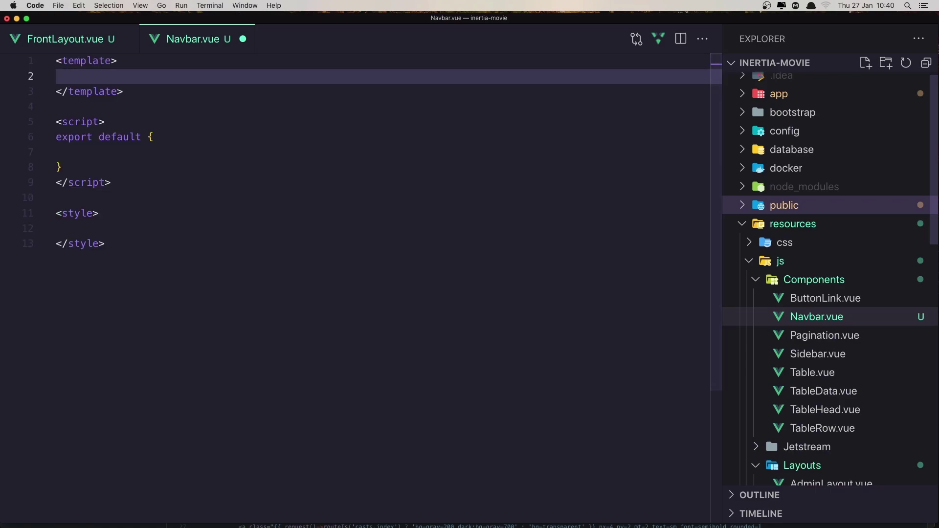
key("ctrl+v")
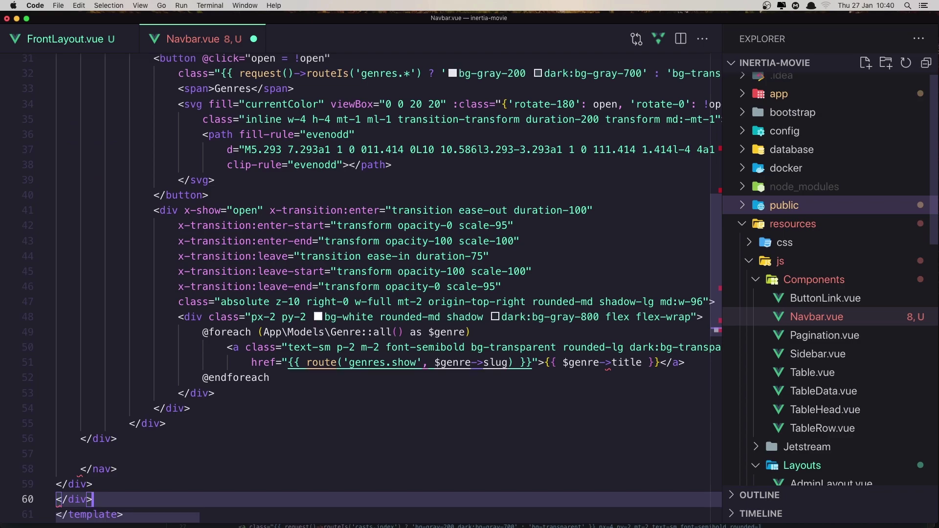
scroll(166, 383, "down", 4)
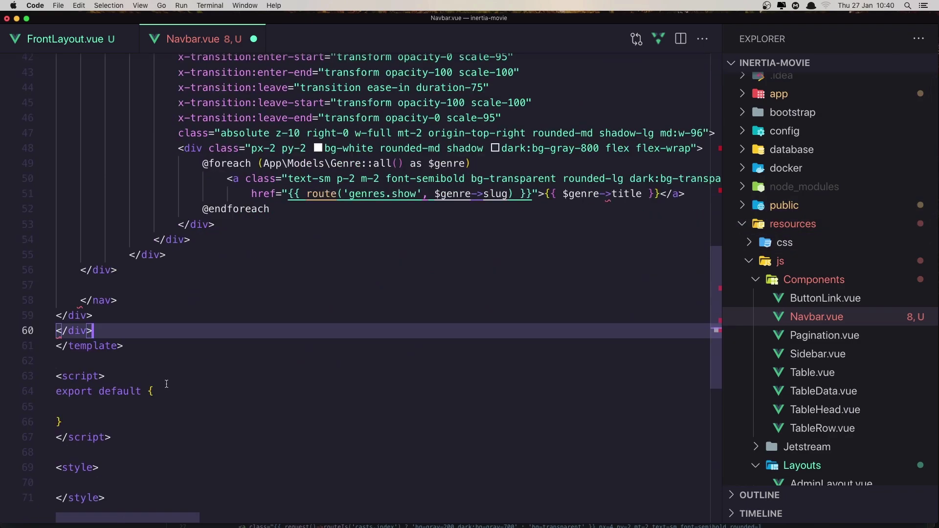
scroll(86, 332, "up", 15)
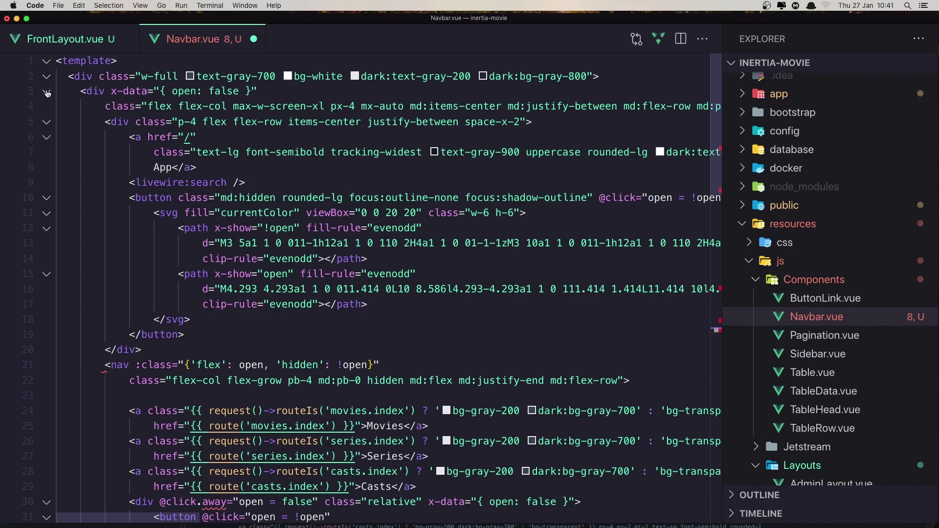
Fix the pasted markup's closing tags, removing the misplaced and duplicate closing divs at the template end
left_click(47, 91)
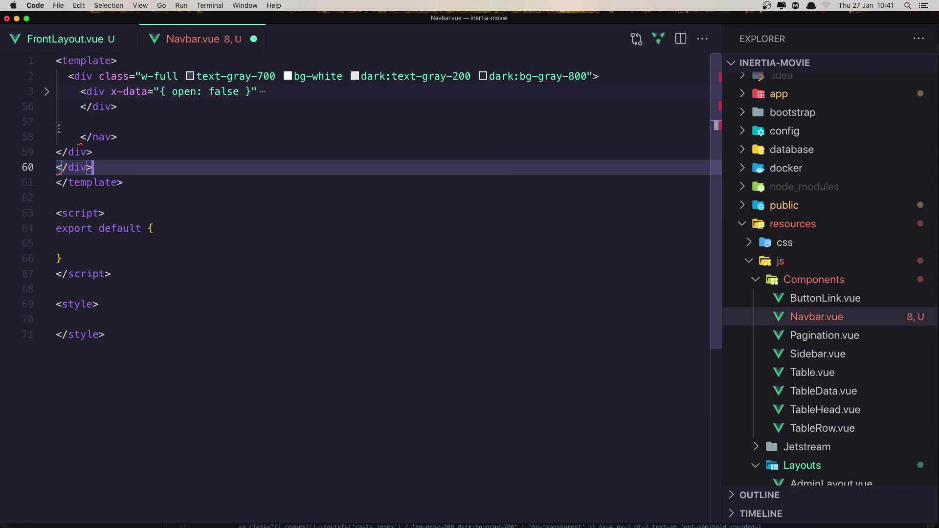
left_click(46, 94)
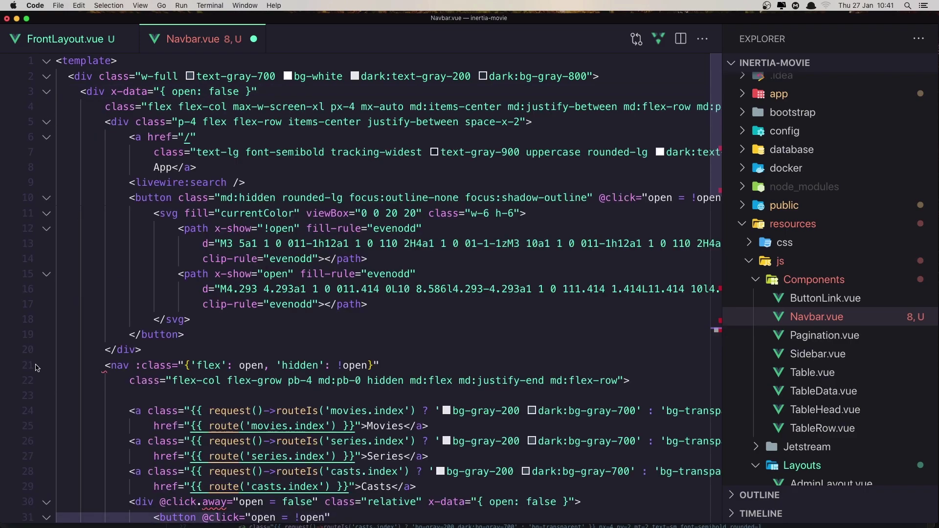
scroll(77, 370, "down", 5)
key("Down")
key("Down")
key("Down")
key("Down")
key("Down")
key("Down")
key("Down")
key("Down")
key("Down")
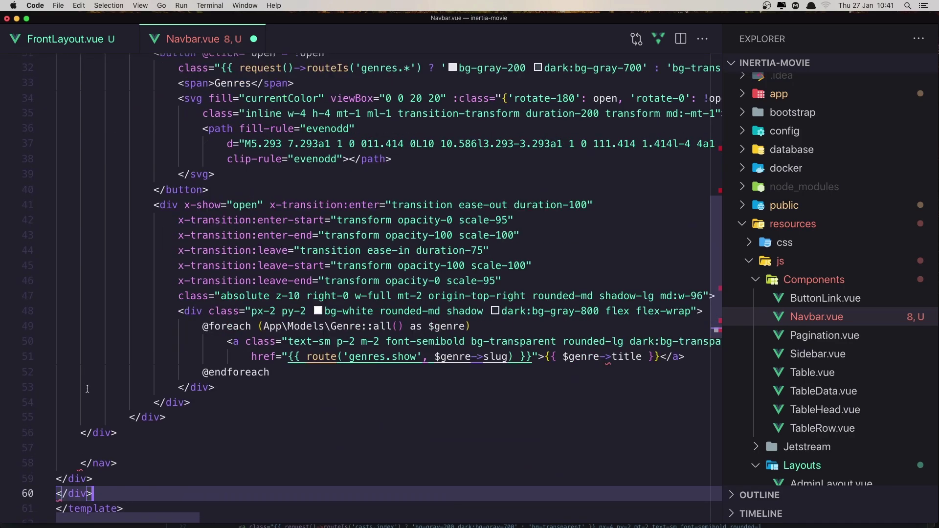
scroll(134, 461, "up", 5)
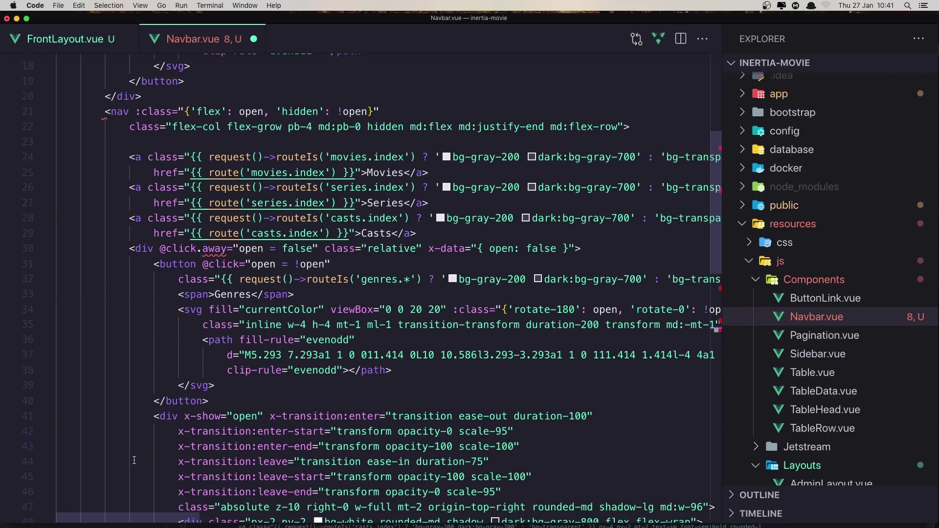
scroll(134, 461, "down", 1)
scroll(134, 449, "down", 3)
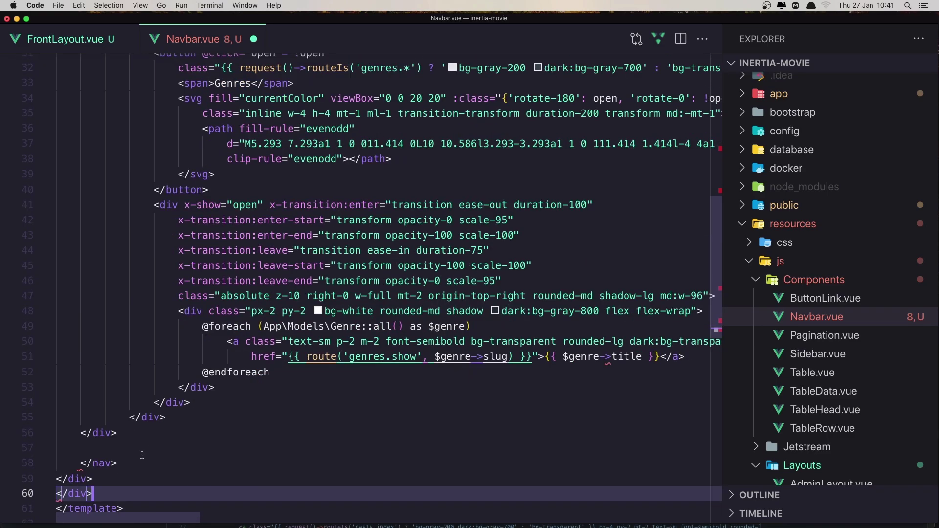
scroll(125, 445, "down", 1)
left_click(139, 437)
key("super+z")
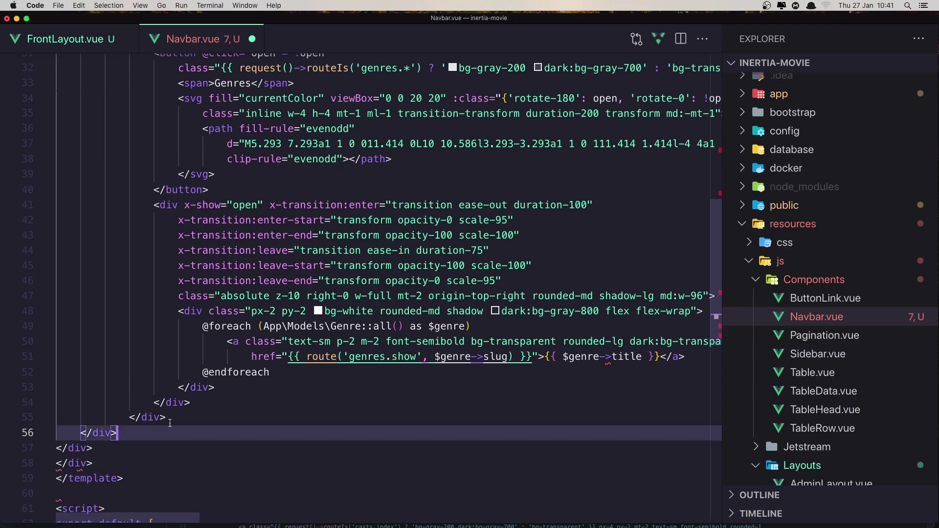
key("super+shift+Left")
key("BackSpace")
type("</nav>")
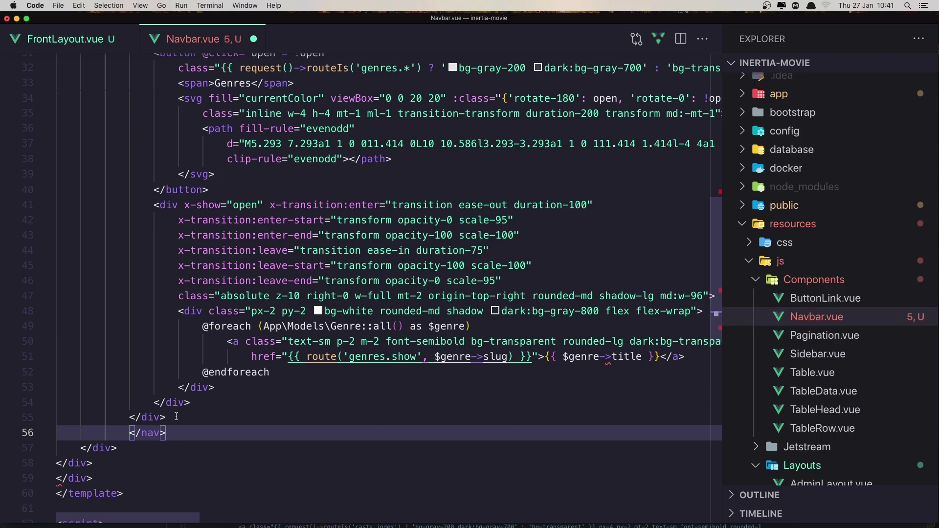
scroll(177, 417, "up", 2)
scroll(177, 417, "up", 10)
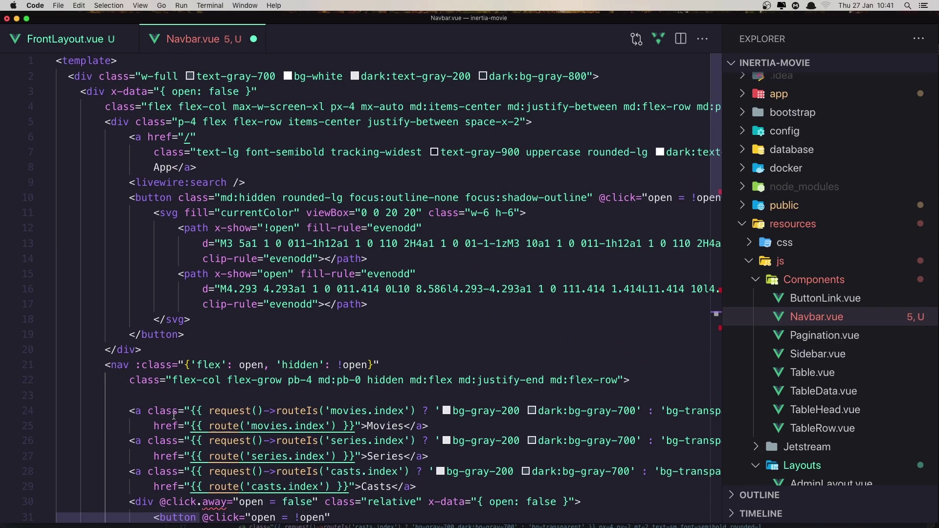
left_click(46, 92)
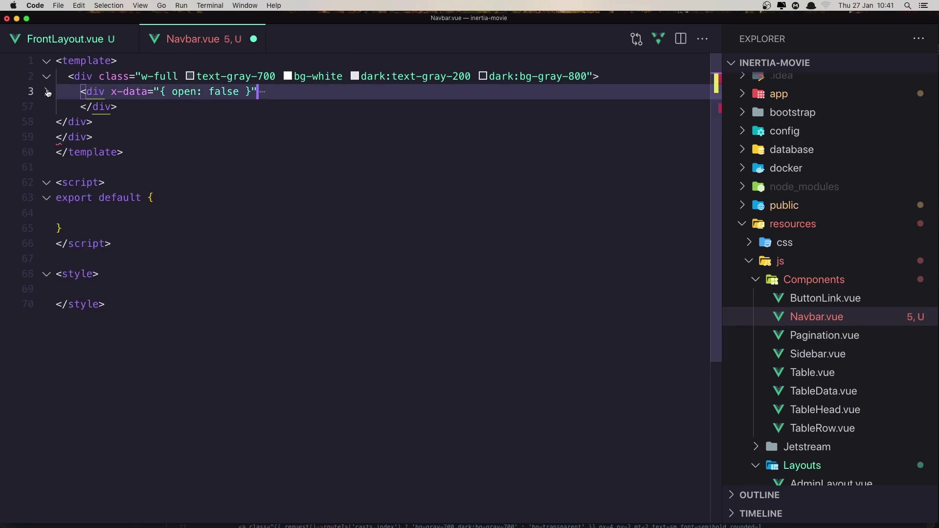
left_click(98, 121)
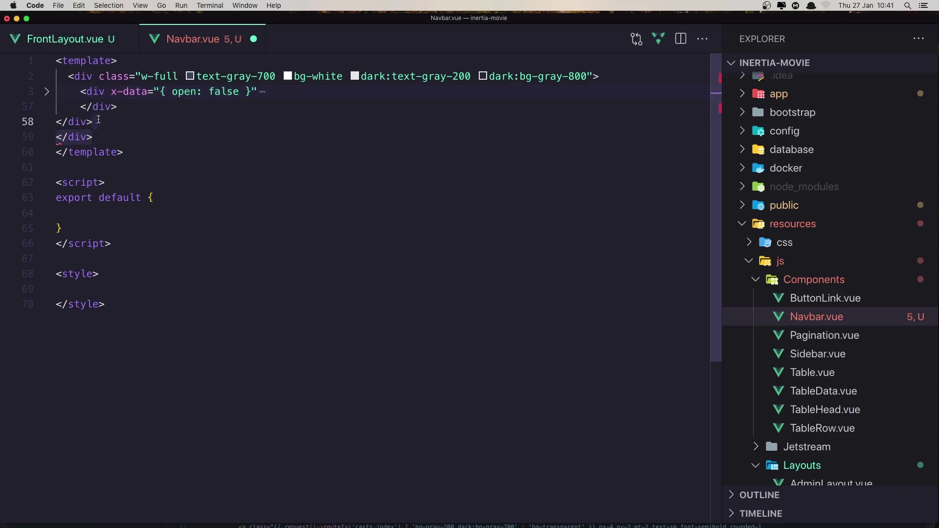
key("super+shift+k")
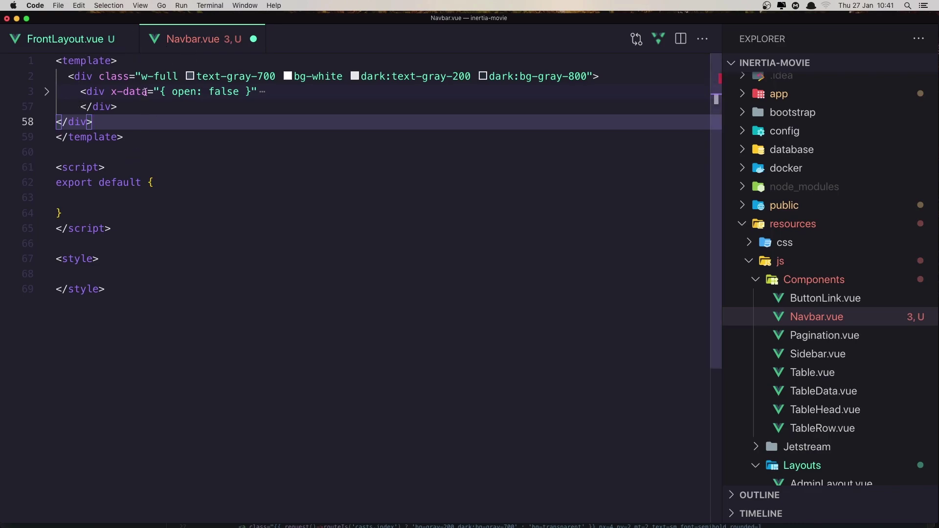
key("super+s")
left_click(65, 38)
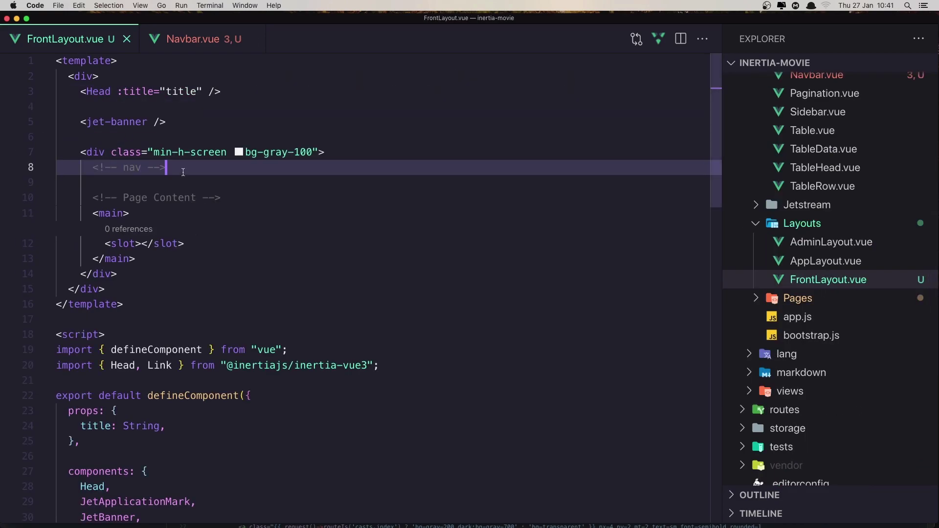
key("Return")
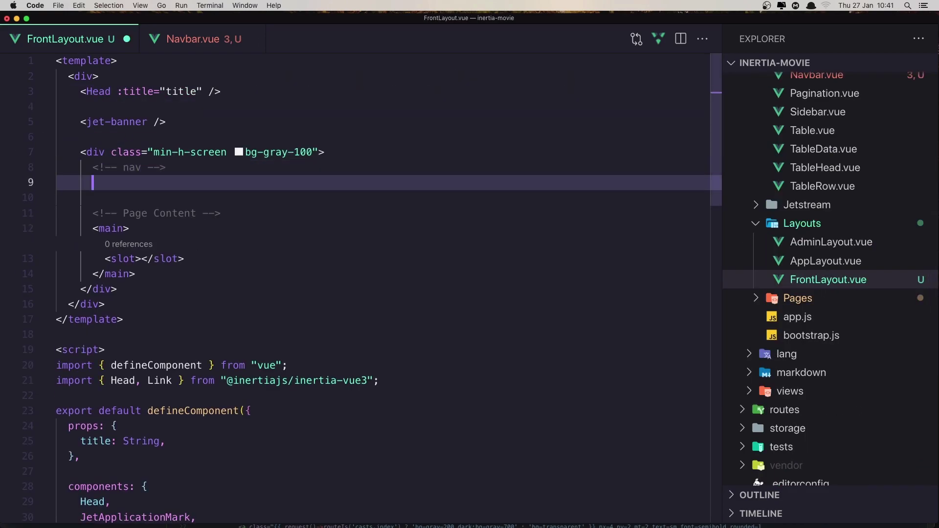
left_click(416, 378)
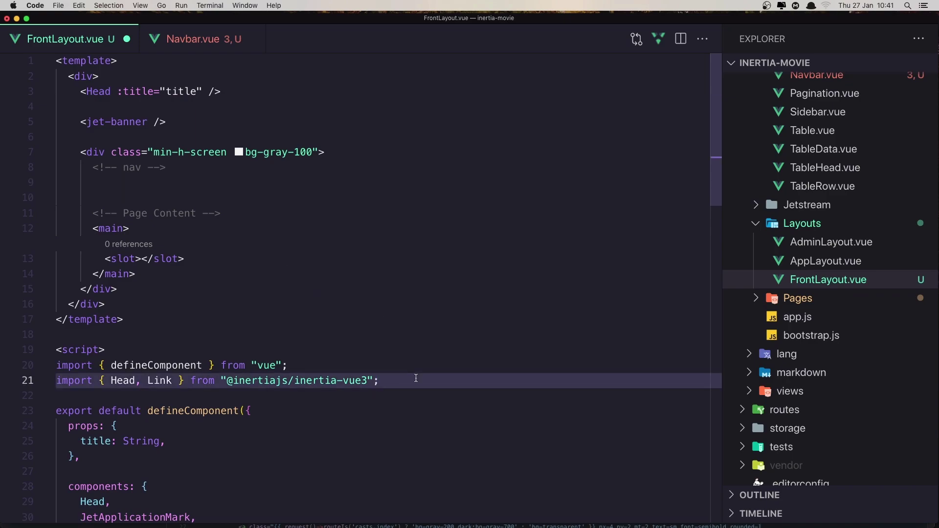
key("Return")
type("impo")
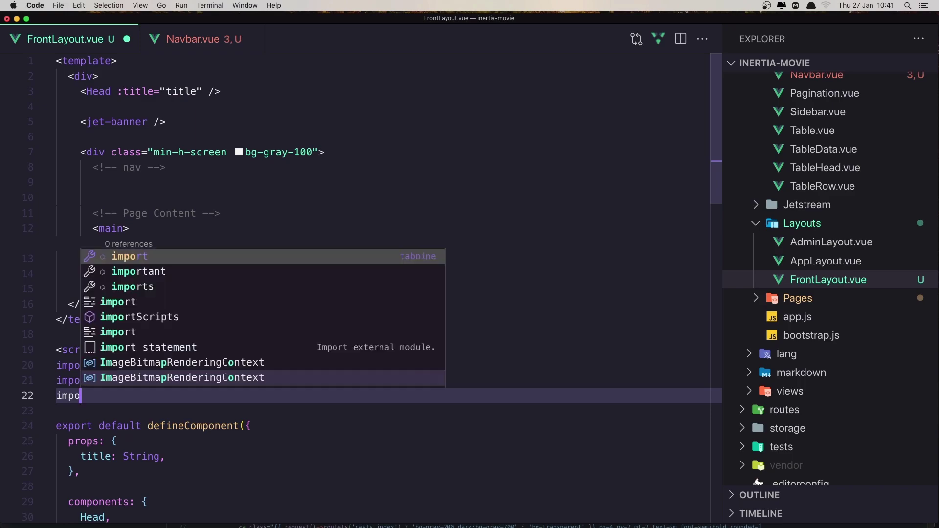
type("rt ")
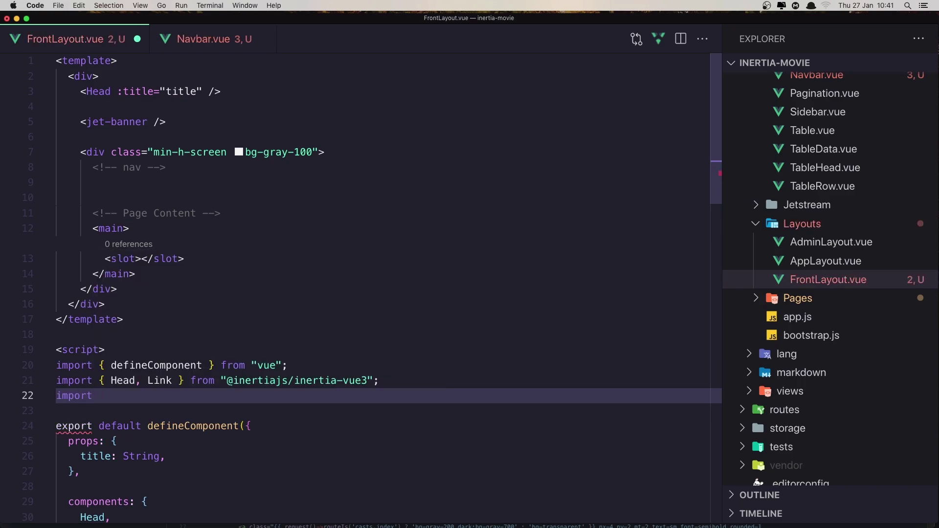
type("Na")
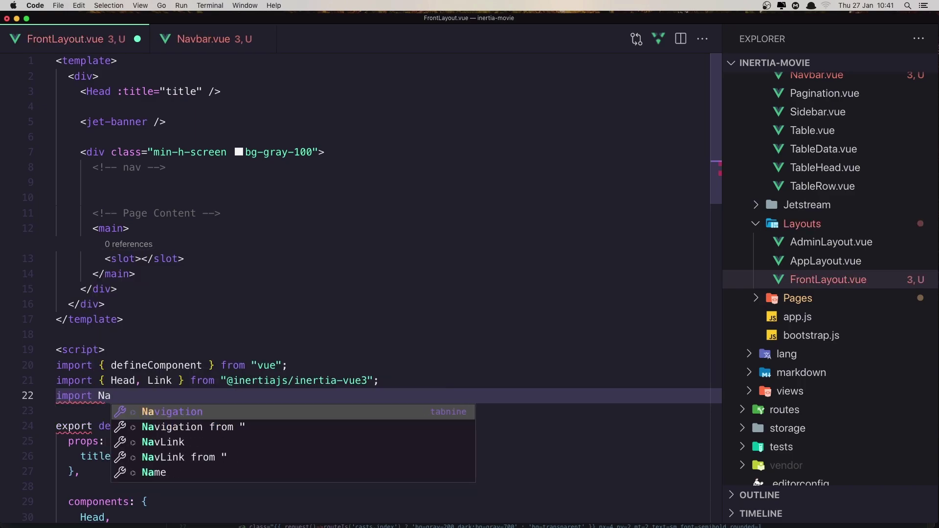
type("vbar ")
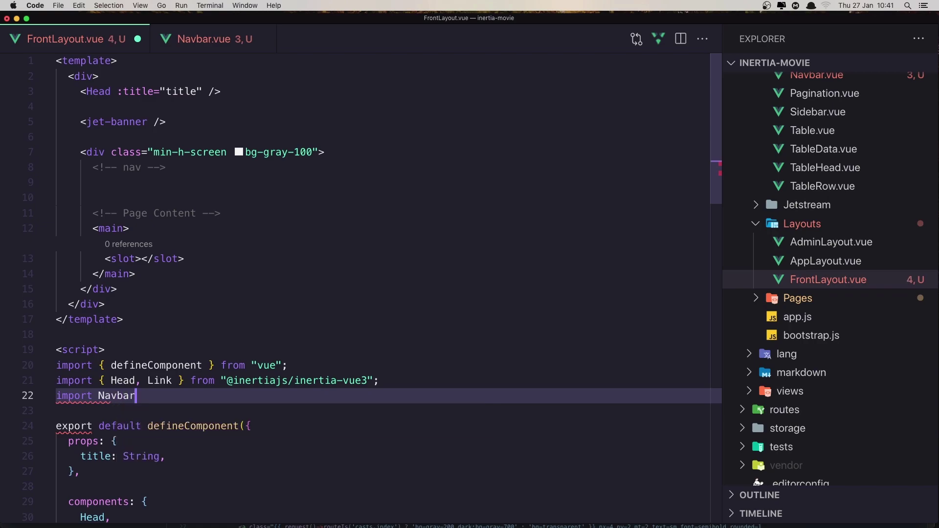
type("from \"")
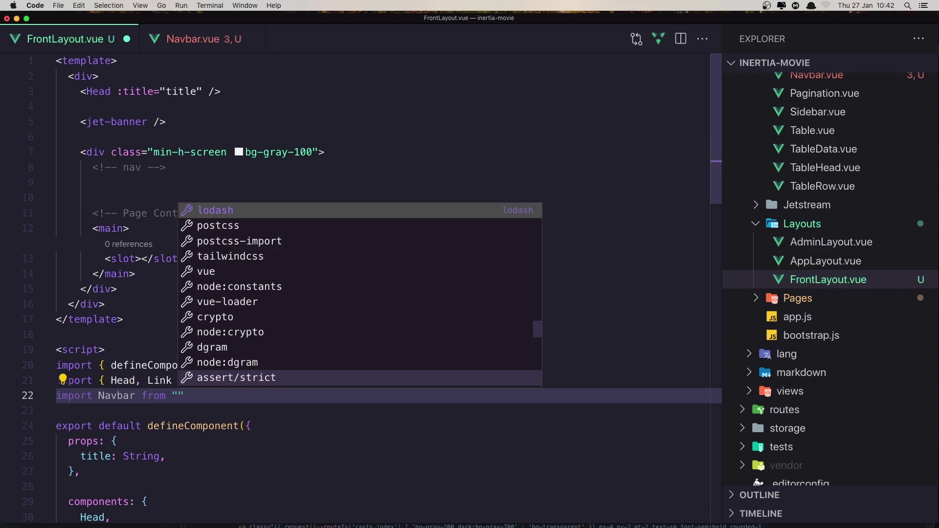
type("@compo")
key("Tab")
type("/Navbar")
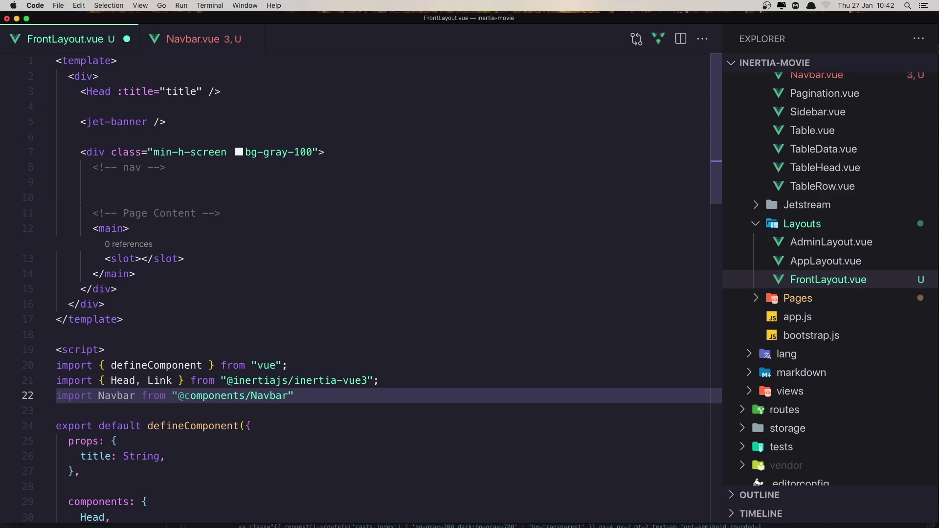
key("Down")
key("Down")
key("Down")
key("Down")
key("Down")
key("Down")
key("Down")
key("Down")
key("Down")
key("Down")
key("Down")
key("Down")
key("Down")
scroll(413, 378, "down", 3)
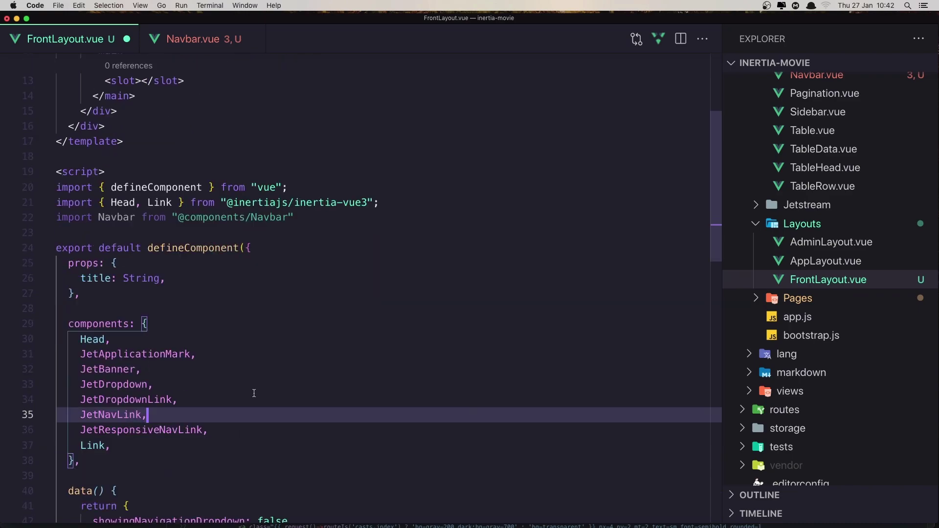
left_click_drag(212, 438, 185, 342)
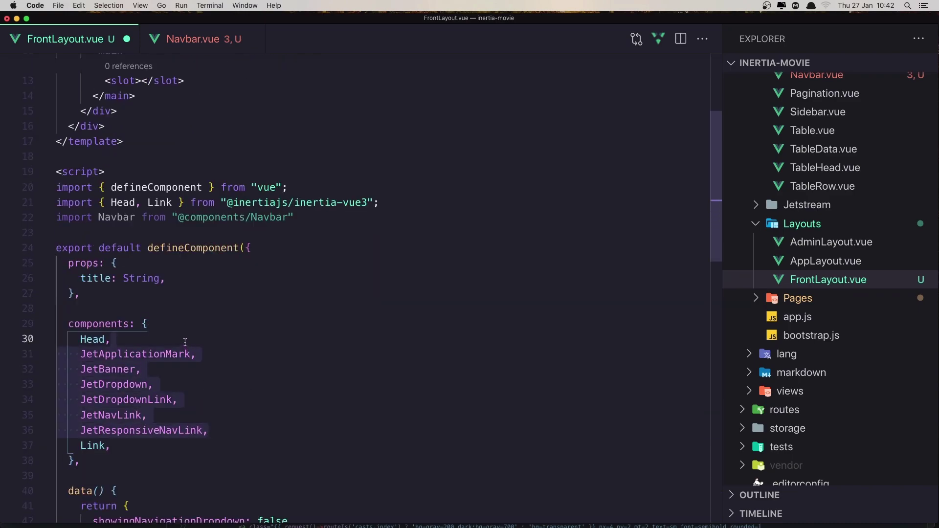
Trim the registered components to Head, Link and Navbar
key("BackSpace")
key("Down")
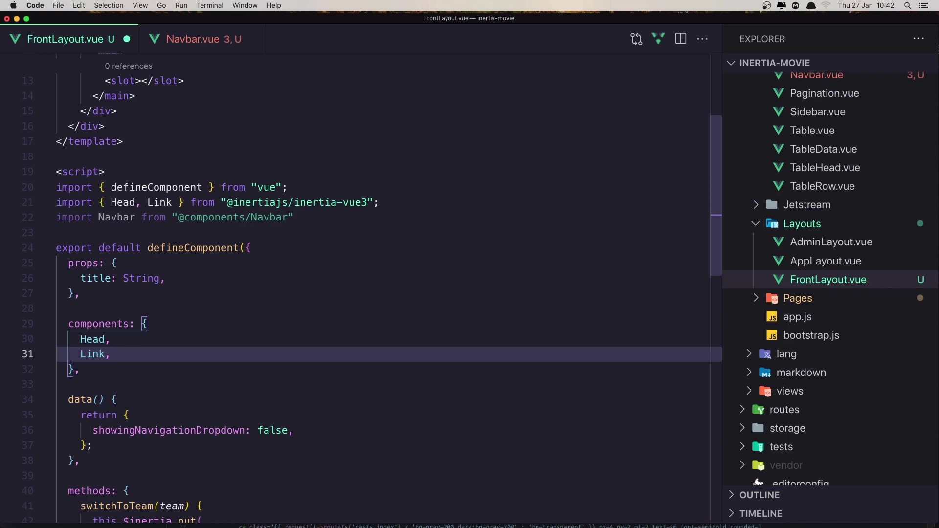
key("Return")
type("Navb")
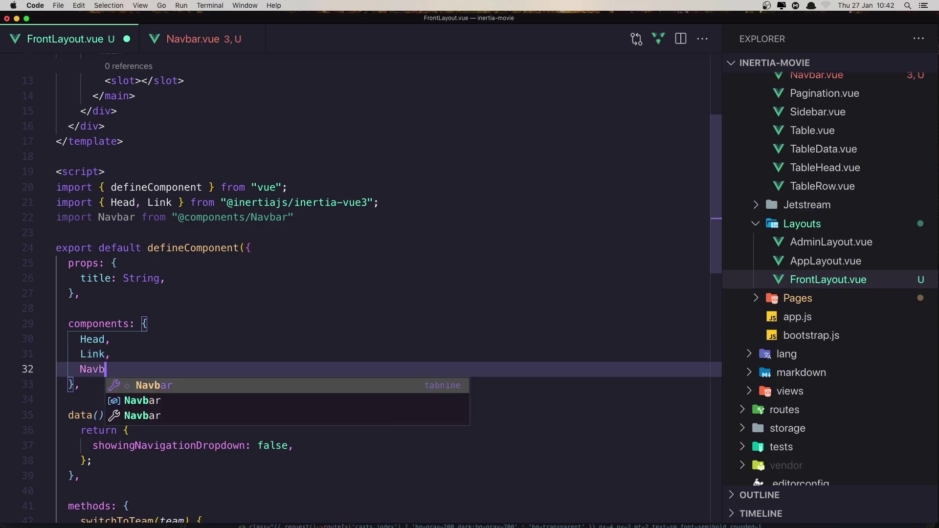
key("Tab")
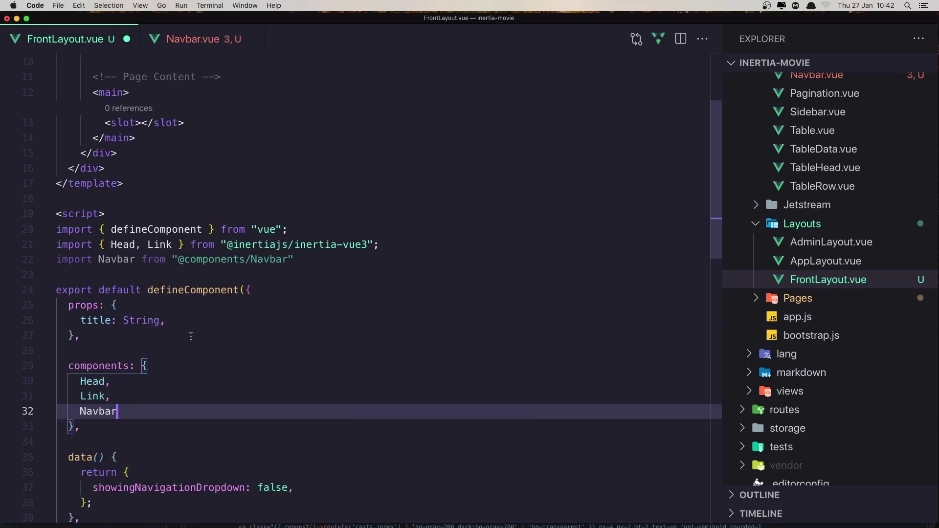
scroll(193, 332, "up", 5)
Render <Navbar /> under the nav comment and save FrontLayout.vue
left_click(129, 181)
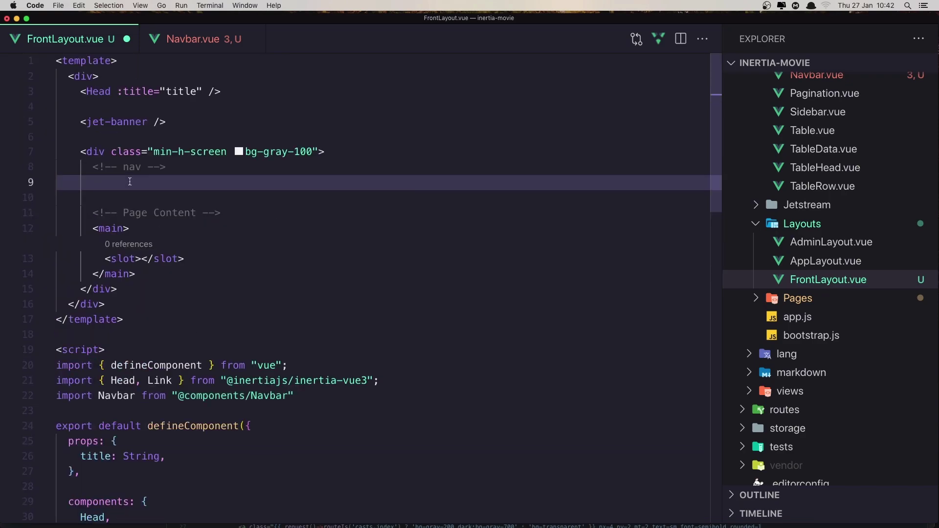
key("Delete")
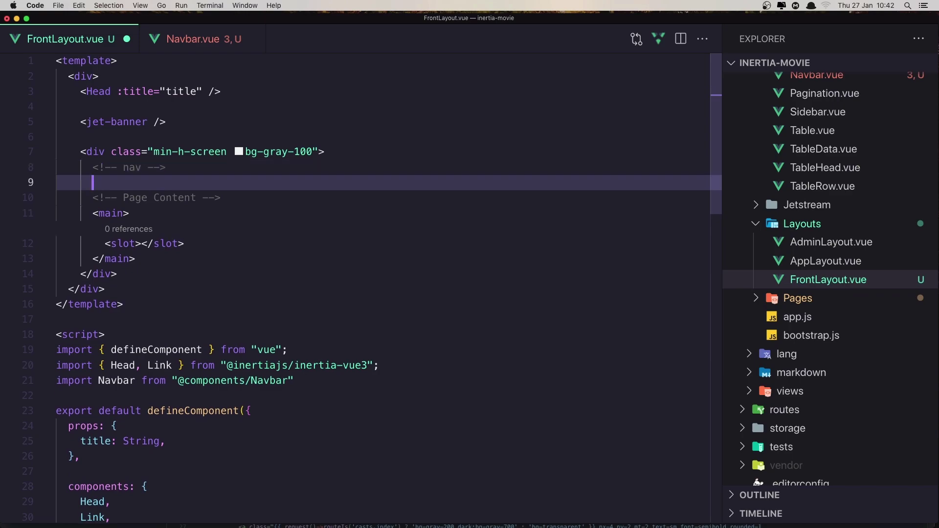
type("<Nav")
key("Return")
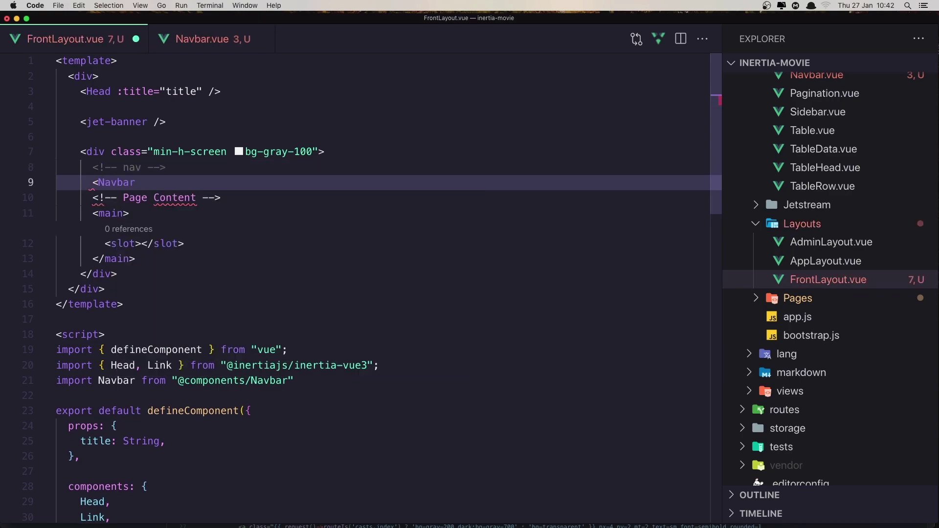
type(" />")
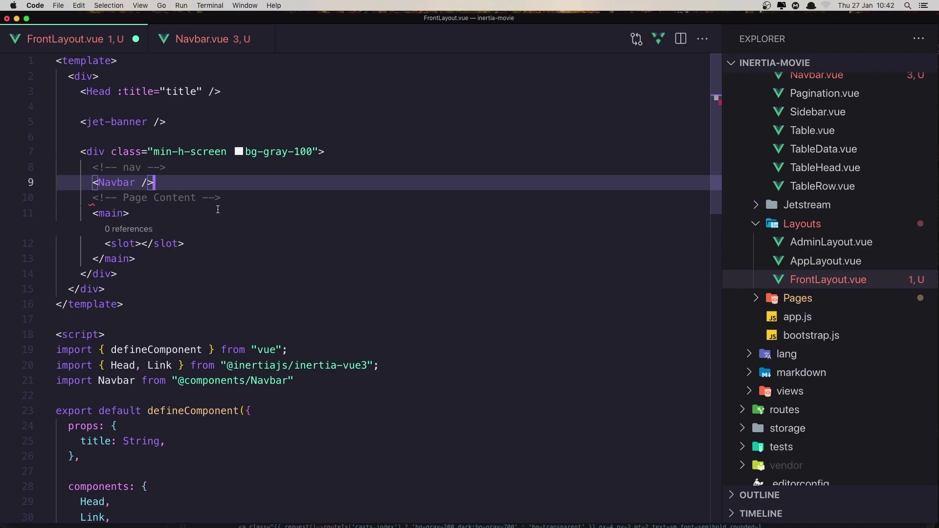
key("super+s")
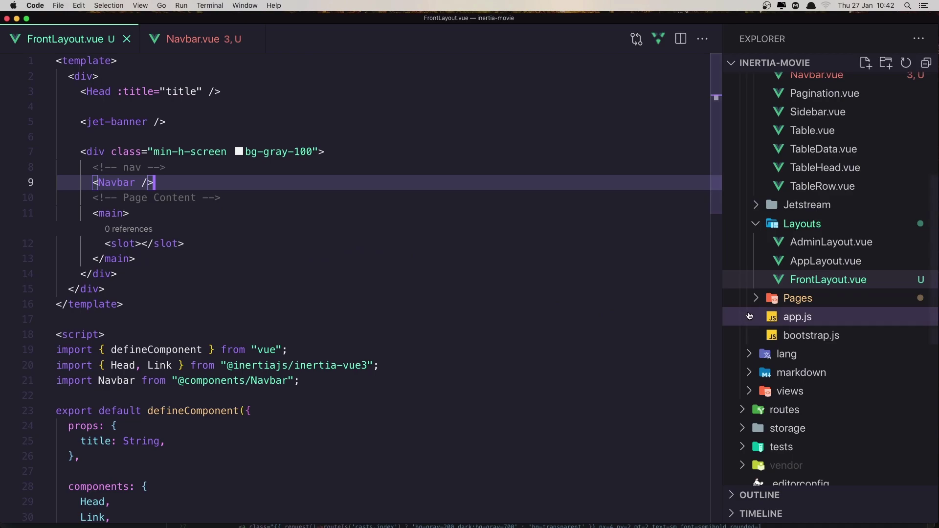
In Navbar.vue, strip the routeIs conditional and its closing quote and braces from the Movies link class
left_click(182, 44)
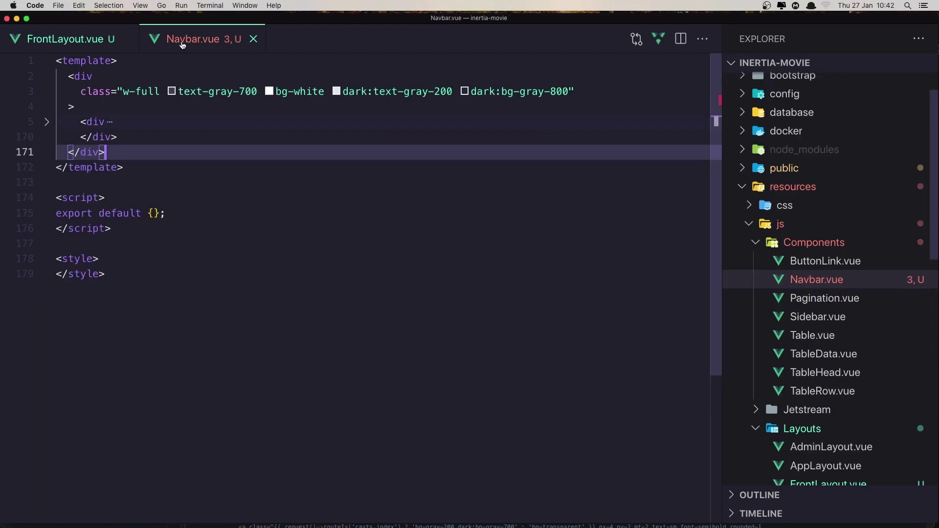
left_click(46, 121)
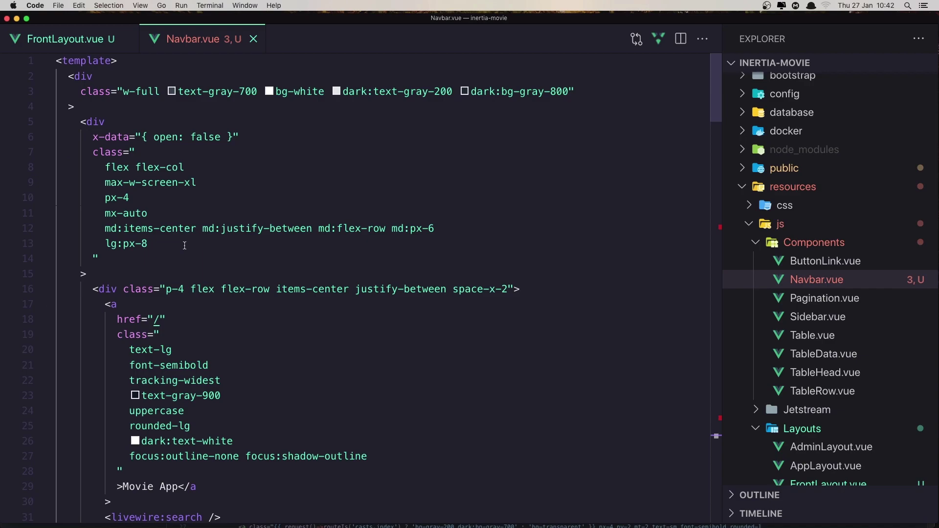
scroll(184, 245, "down", 2)
scroll(185, 245, "down", 2)
scroll(184, 245, "down", 3)
scroll(185, 245, "down", 1)
scroll(184, 245, "down", 2)
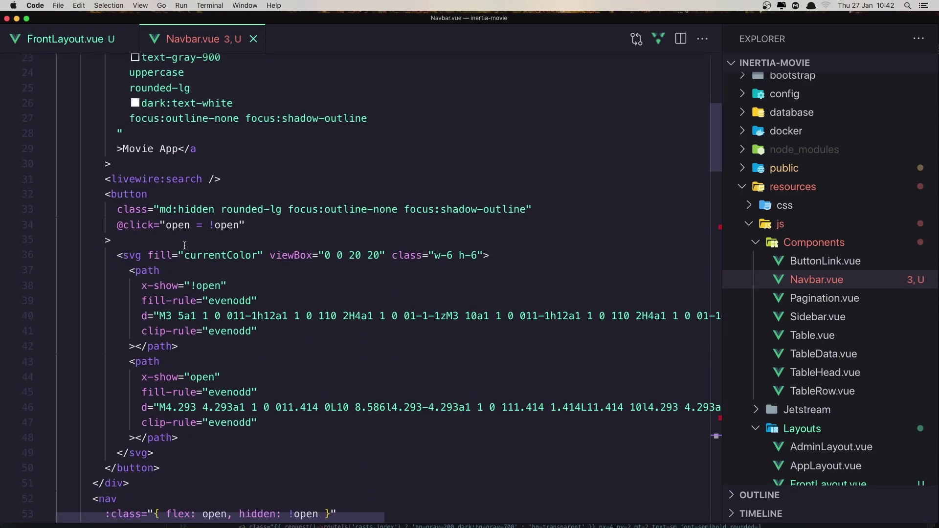
scroll(184, 246, "down", 3)
scroll(184, 245, "down", 2)
scroll(184, 245, "down", 1)
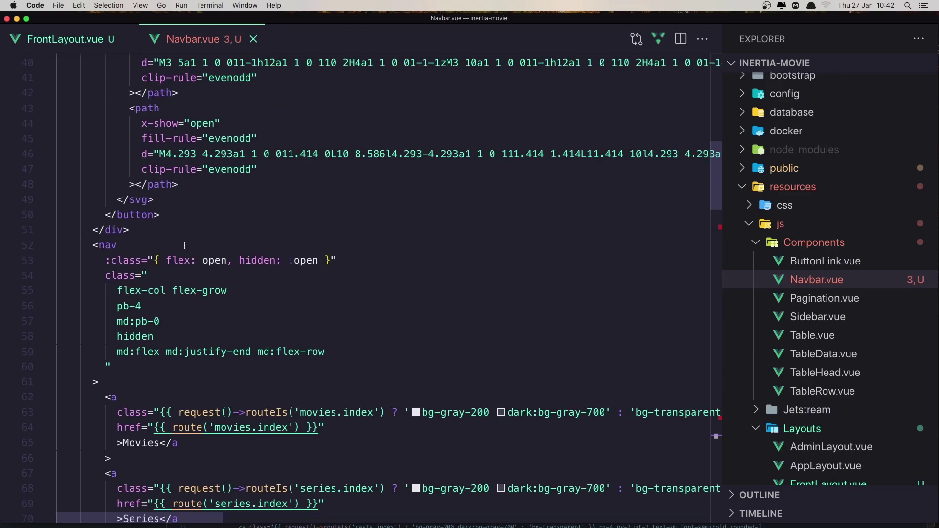
scroll(184, 246, "down", 3)
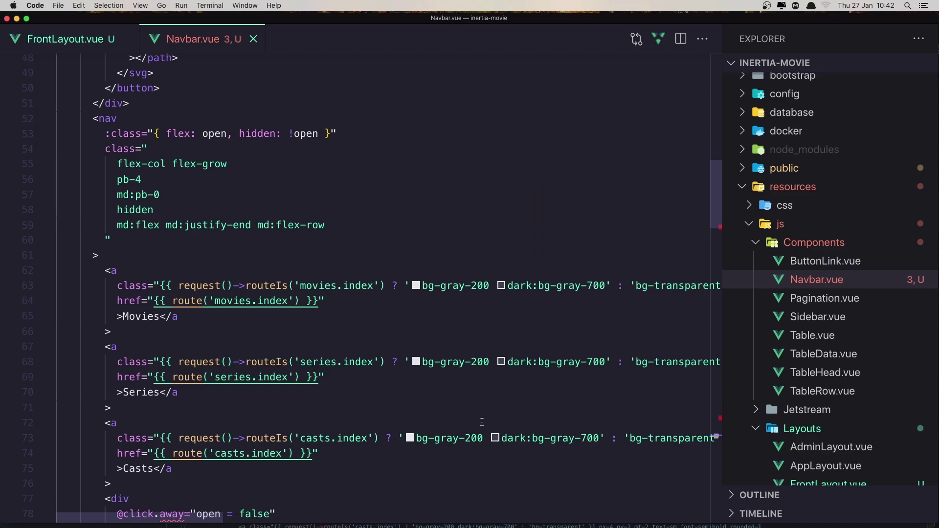
scroll(220, 513, "right", 3)
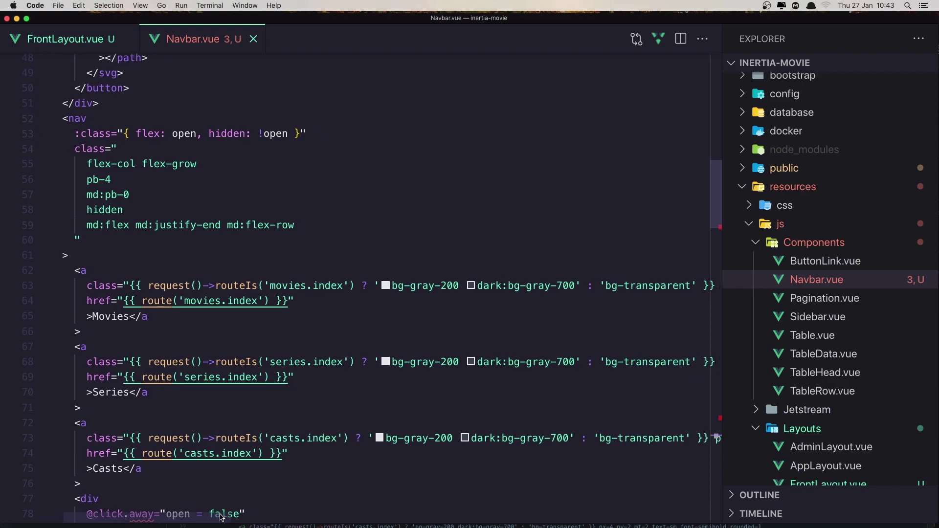
scroll(220, 516, "right", 2)
scroll(228, 514, "right", 3)
scroll(244, 510, "right", 3)
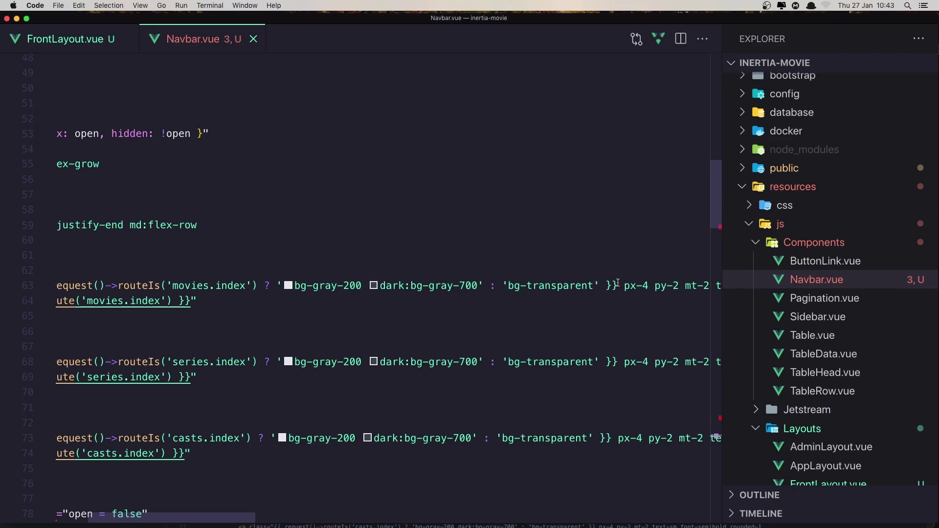
left_click_drag(617, 283, 595, 285)
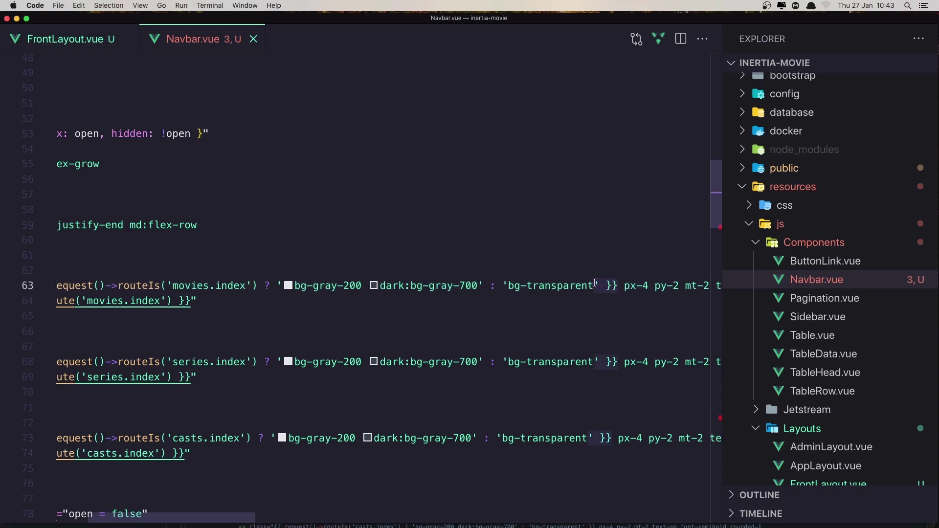
key("BackSpace")
key("alt+Left")
key("alt+Left")
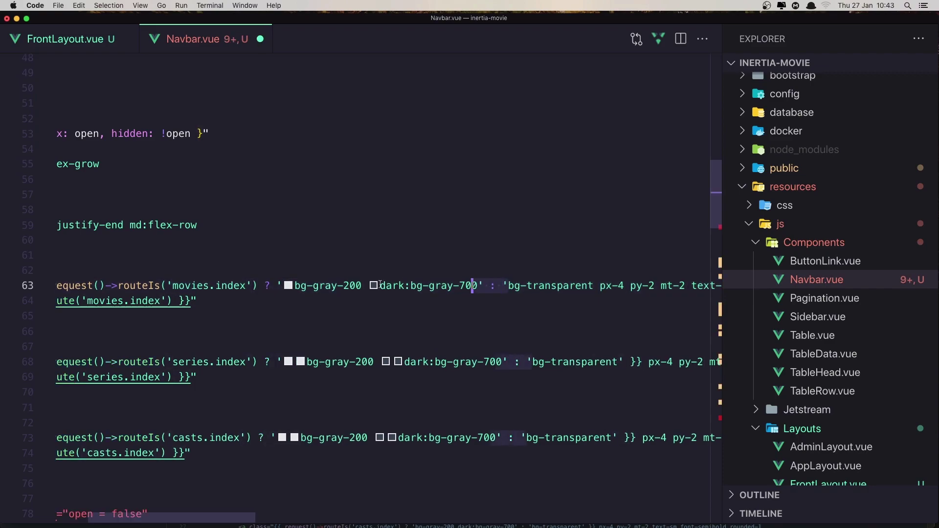
key("alt+Left")
key("alt+Left")
key("alt+Left")
key("alt+Left")
key("alt+Left")
key("alt+Left")
key("Left")
key("BackSpace")
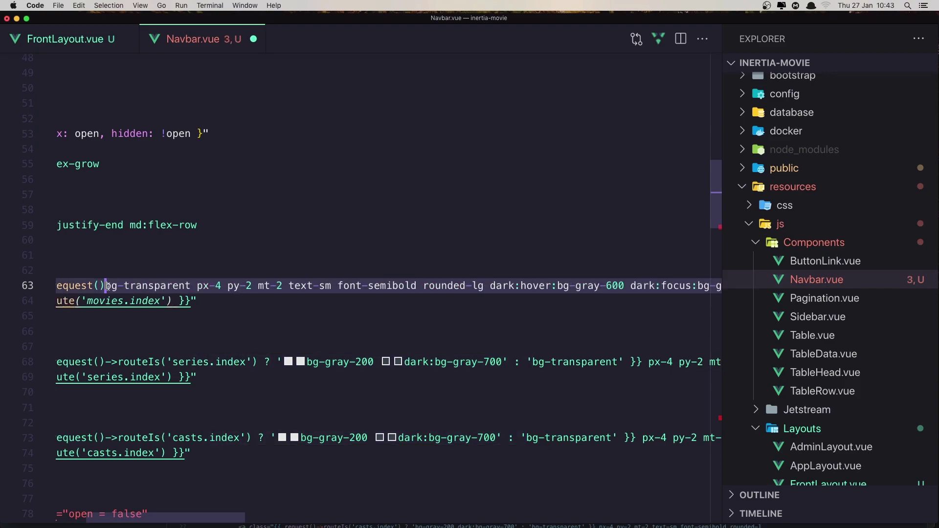
key("super+b")
scroll(256, 513, "left", 3)
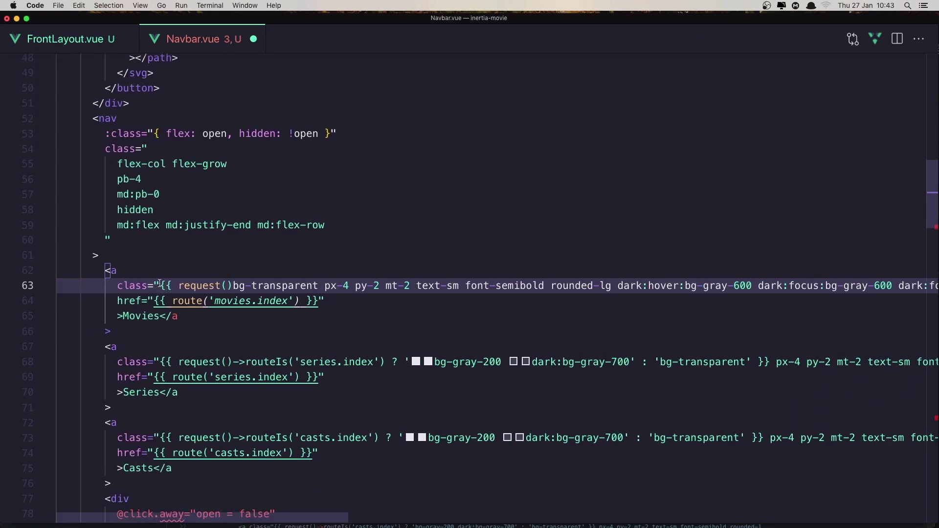
Leave the Movies link with a plain bg-transparent class and an href of /
left_click_drag(233, 285, 244, 286)
left_click(231, 285)
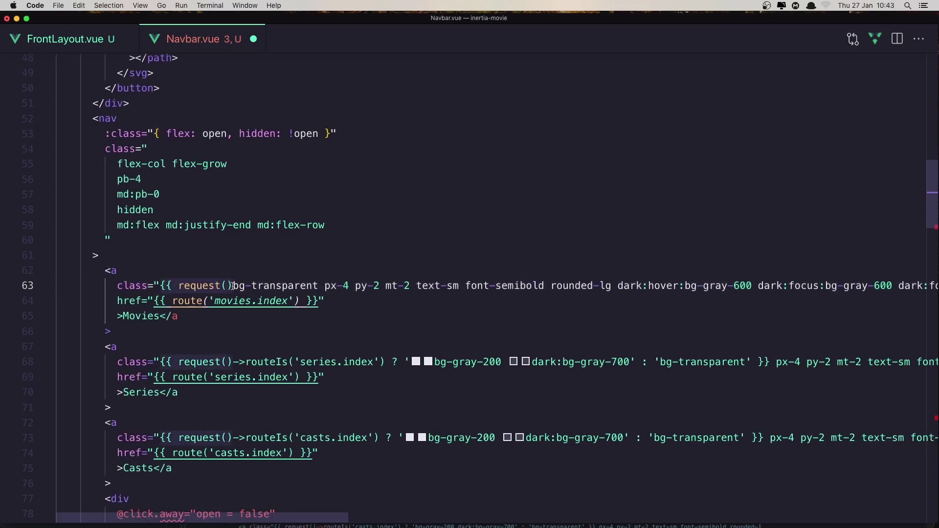
key("BackSpace")
key("BackSpace")
key("BackSpace")
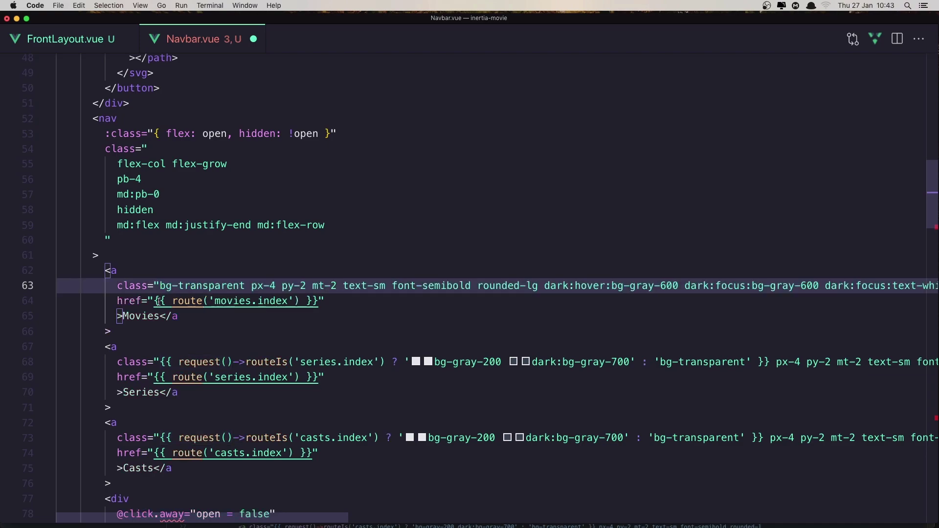
left_click_drag(155, 301, 312, 300)
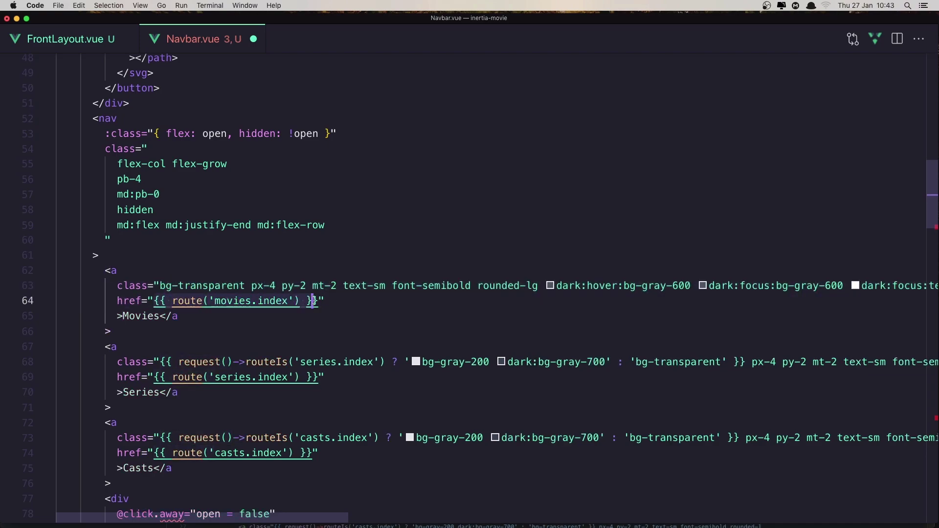
key("BackSpace")
type("/")
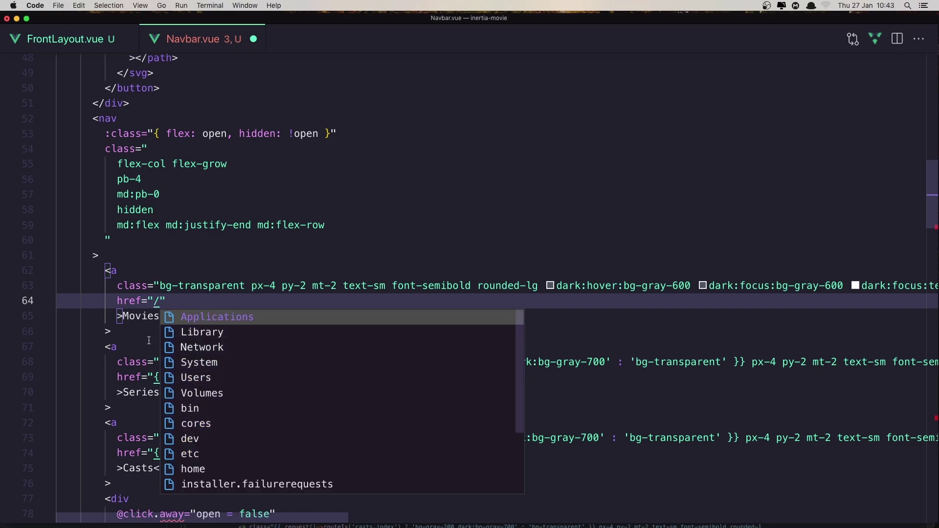
left_click(110, 331)
Strip the routeIs ternary and leftover quote and braces from the Series link class
left_click_drag(153, 377, 322, 377)
type("/home")
left_click_drag(160, 362, 635, 361)
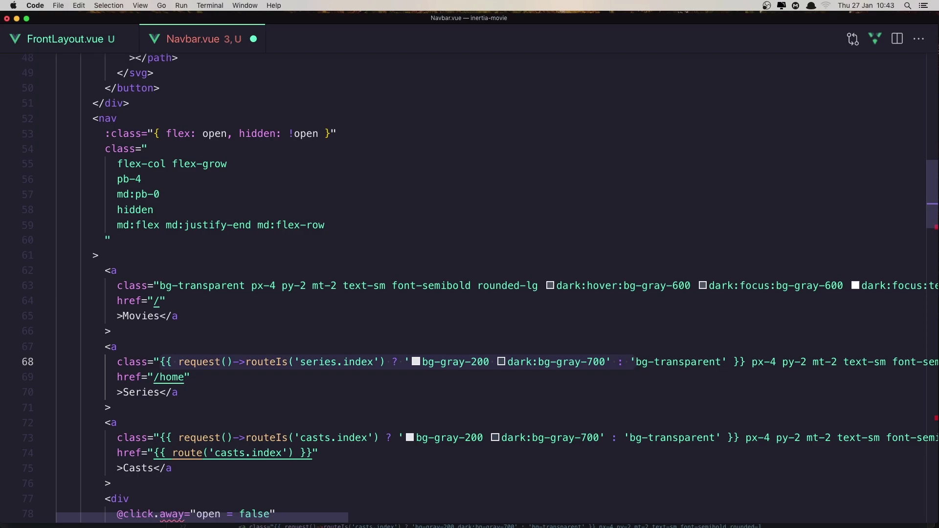
key("BackSpace")
left_click(273, 361)
left_click_drag(273, 362, 245, 362)
key("BackSpace")
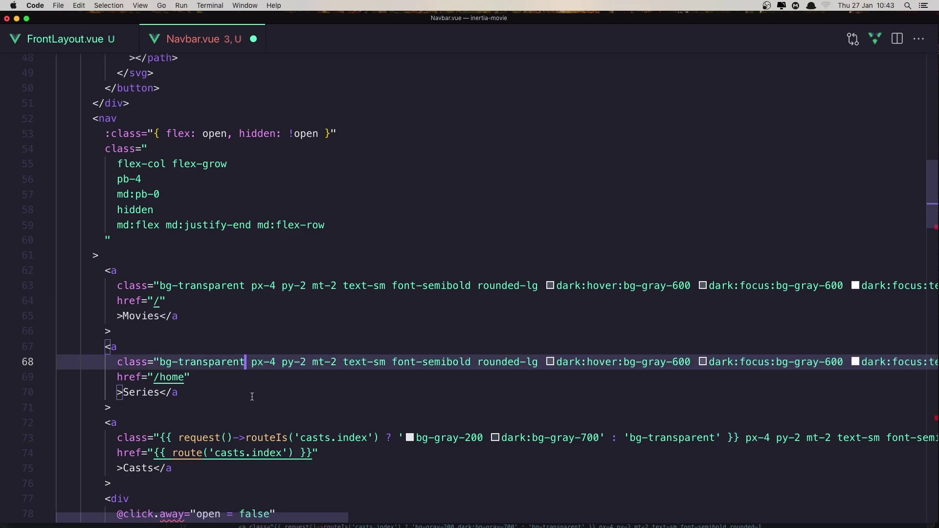
Give the Casts link a plain bg-transparent class and point the Casts and Series hrefs to /
left_click(161, 437)
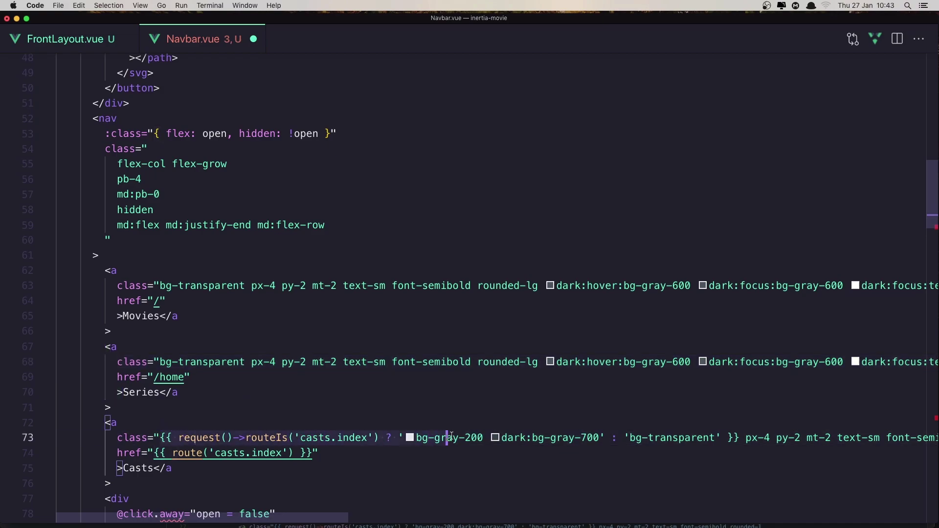
left_click(623, 437, "shift")
key("BackSpace")
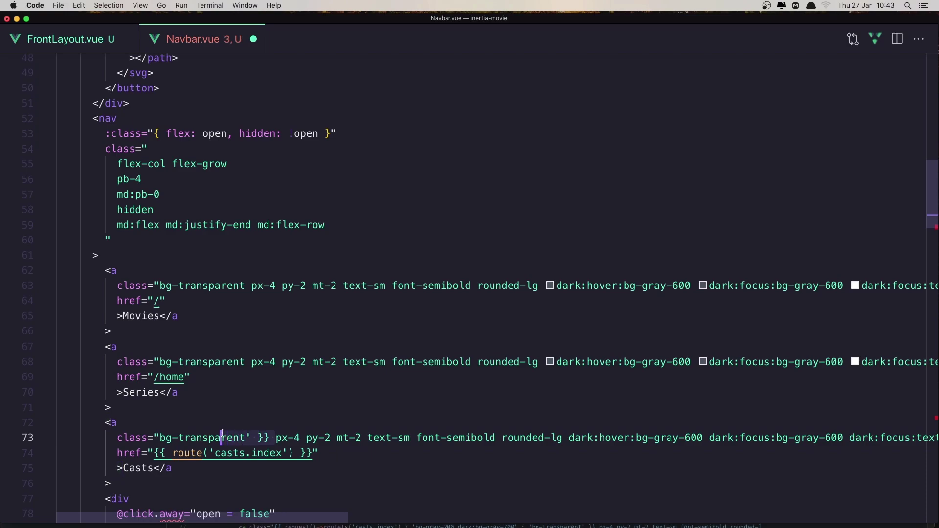
left_click_drag(274, 439, 251, 437)
key("BackSpace")
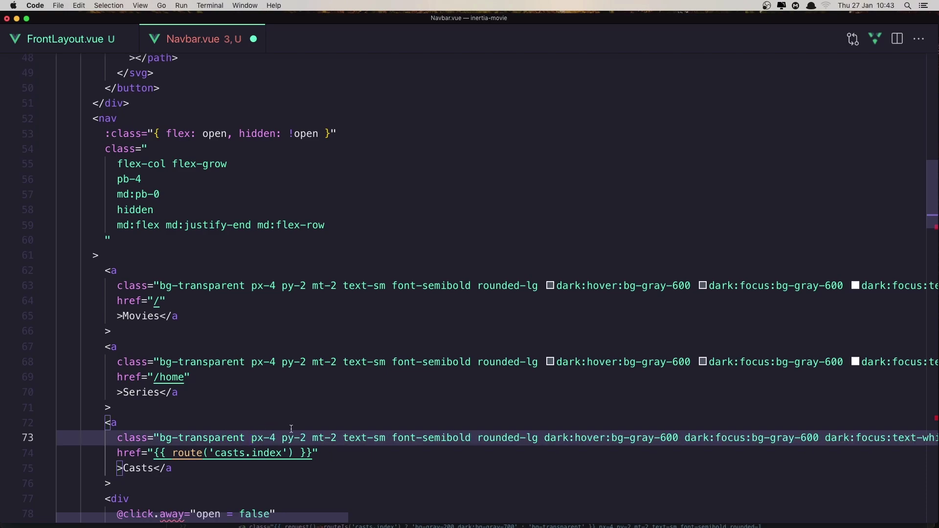
left_click_drag(318, 453, 153, 452)
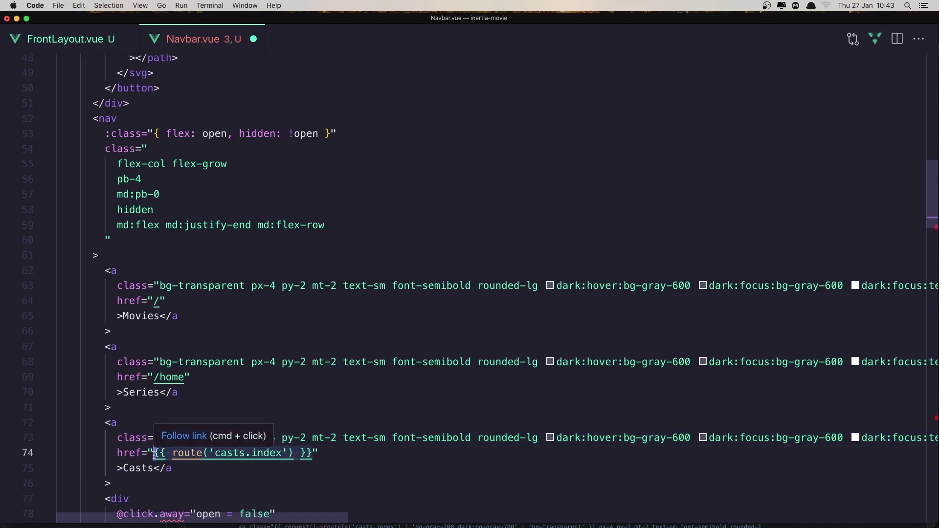
type("/")
key("Escape")
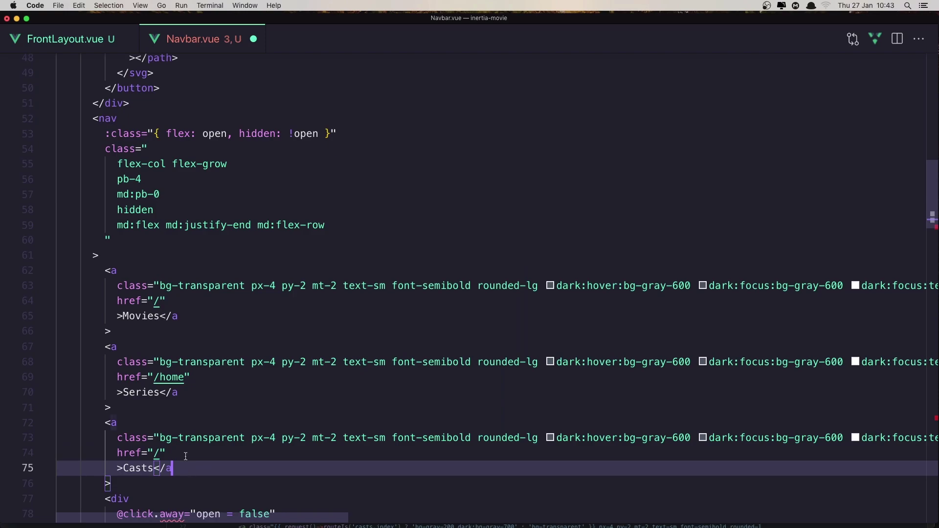
double_click(173, 377)
key("BackSpace")
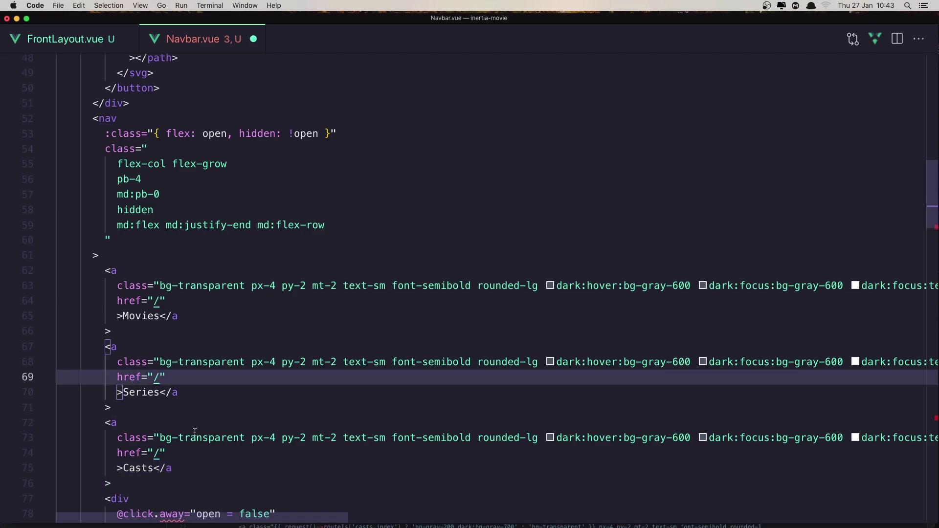
scroll(198, 449, "down", 5)
scroll(198, 449, "down", 5)
scroll(198, 449, "down", 5)
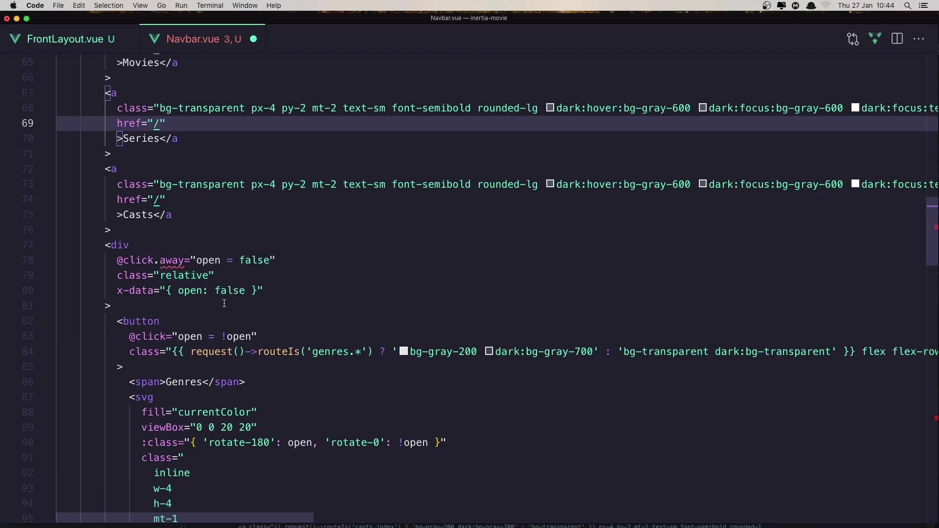
mouse_move(172, 260)
left_click(187, 261)
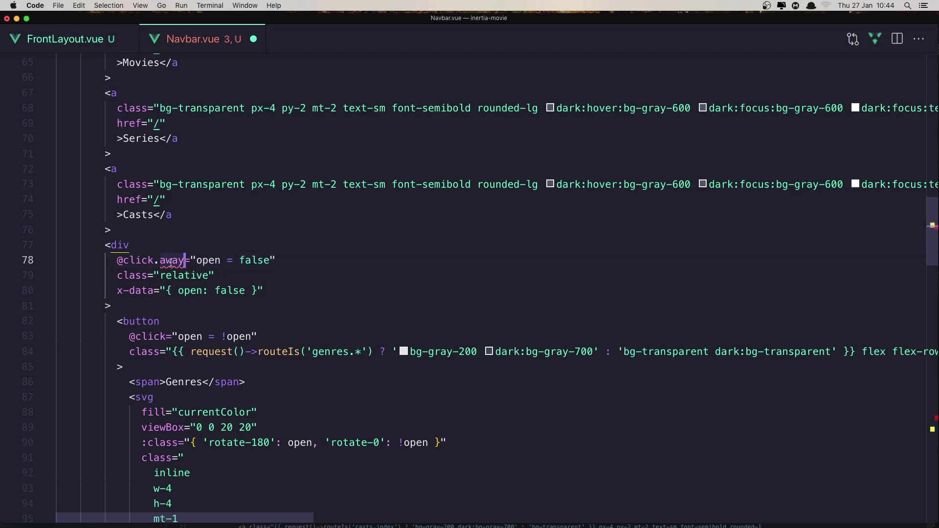
left_click_drag(282, 261, 285, 253)
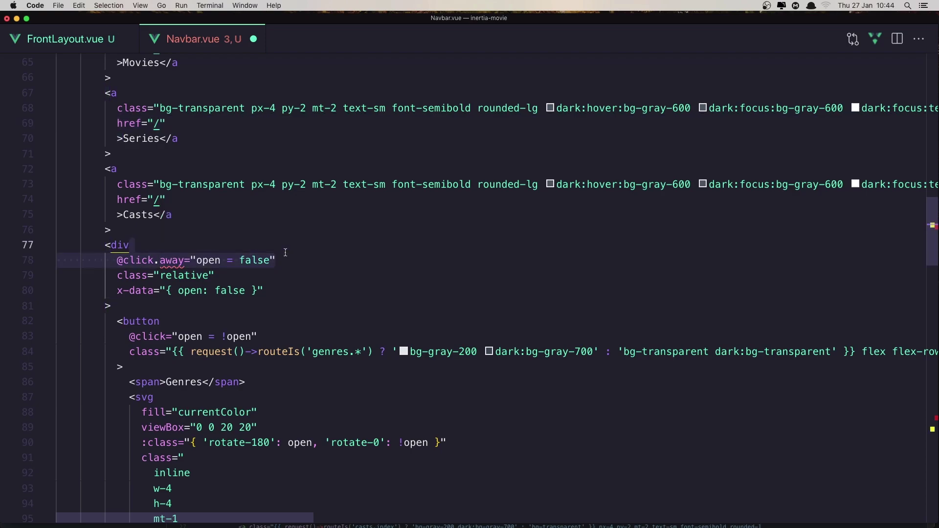
key("BackSpace")
key("ctrl+space")
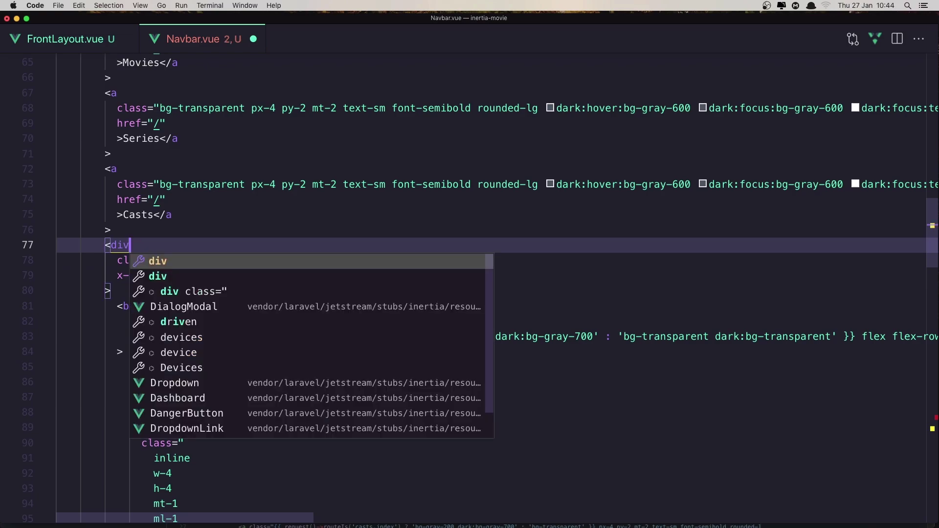
key("Escape")
key("Up")
scroll(270, 310, "down", 3)
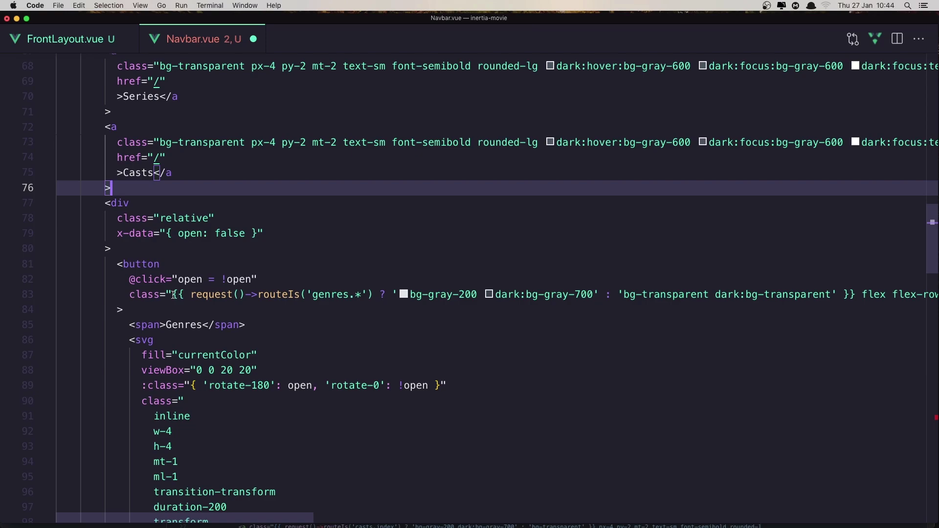
Strip the routeIs conditional and trailing quote and braces from the Genres button class on line 83
left_click_drag(173, 294, 595, 295)
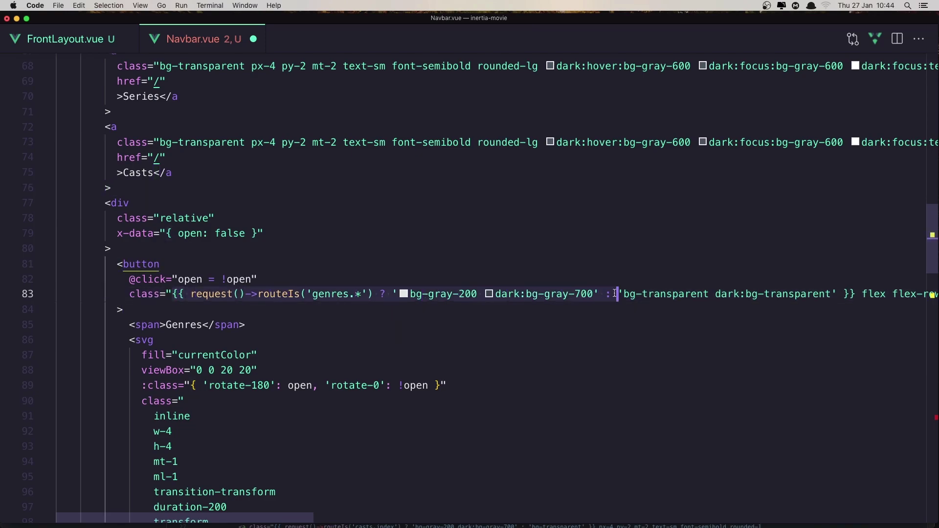
key("super+z")
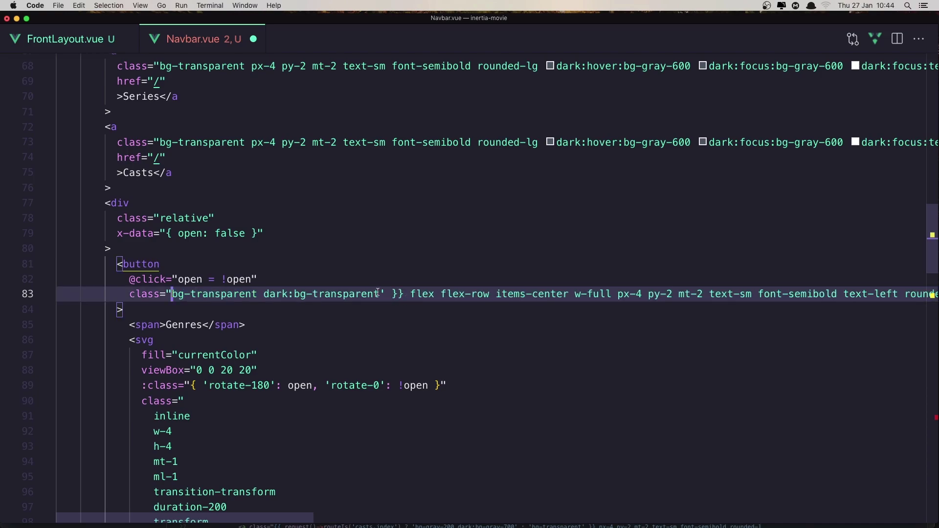
left_click_drag(380, 294, 403, 294)
key("BackSpace")
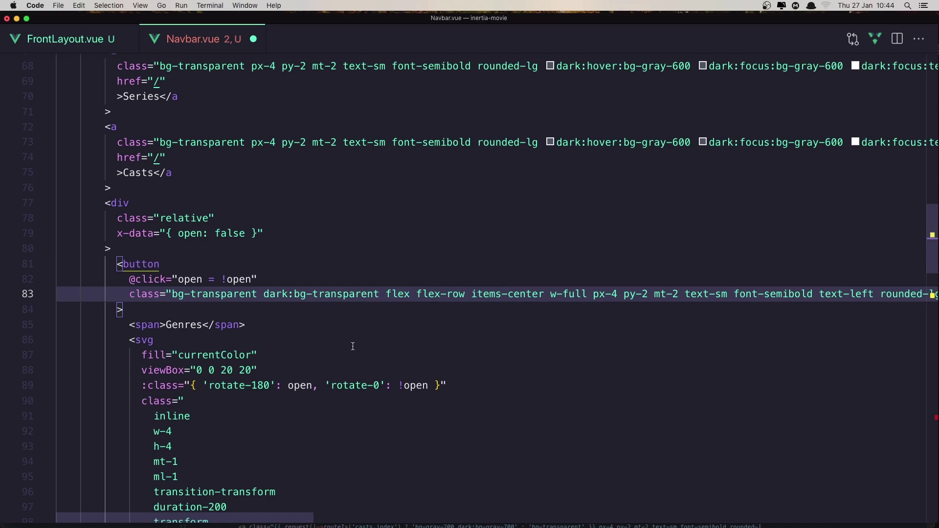
scroll(277, 361, "down", 3)
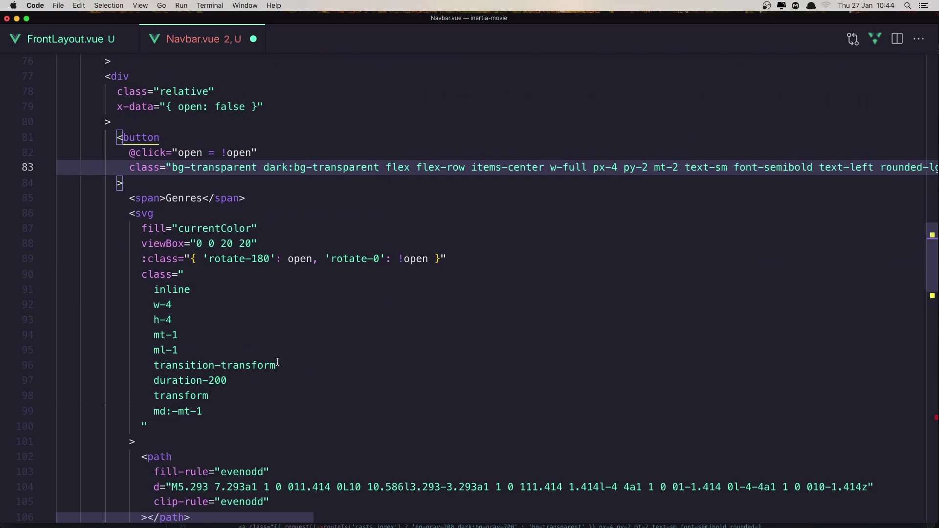
scroll(277, 365, "down", 2)
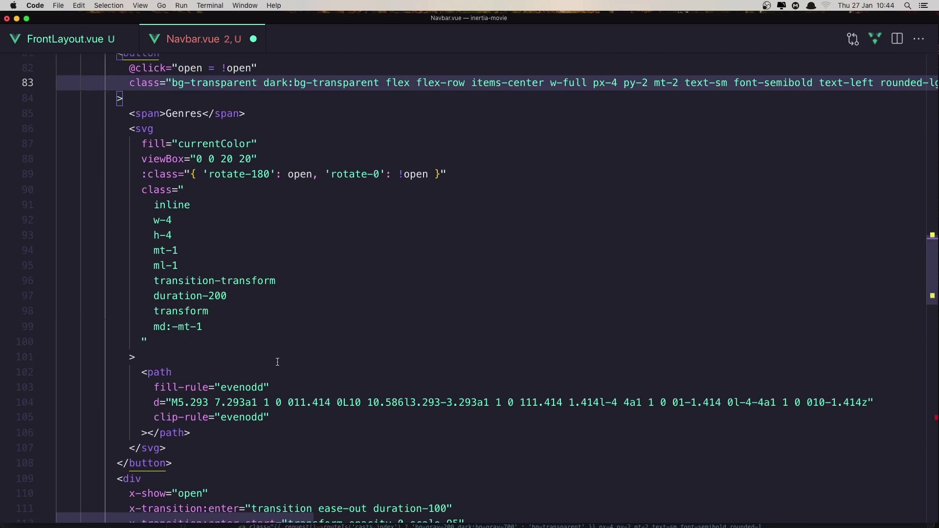
scroll(277, 362, "down", 3)
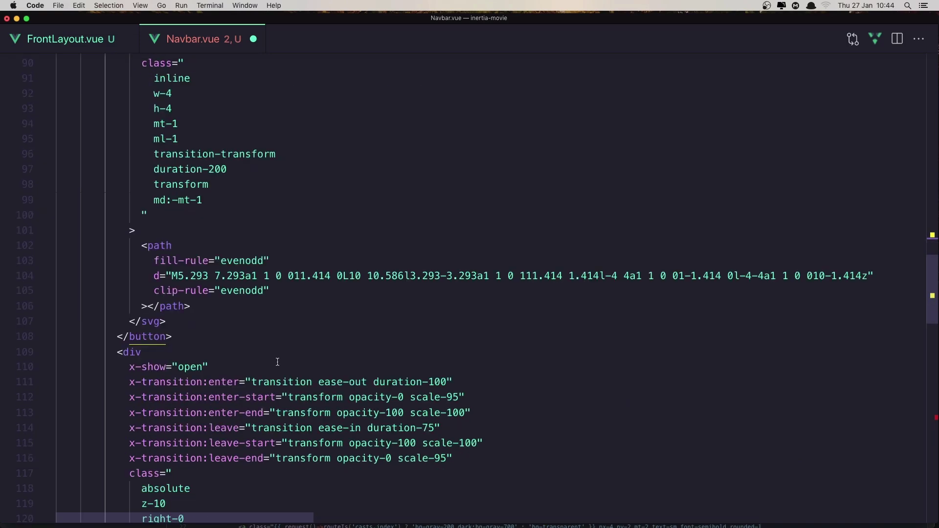
scroll(277, 362, "down", 3)
scroll(278, 362, "down", 5)
scroll(277, 362, "down", 1)
scroll(278, 362, "down", 1)
scroll(277, 362, "down", 2)
left_click(417, 314)
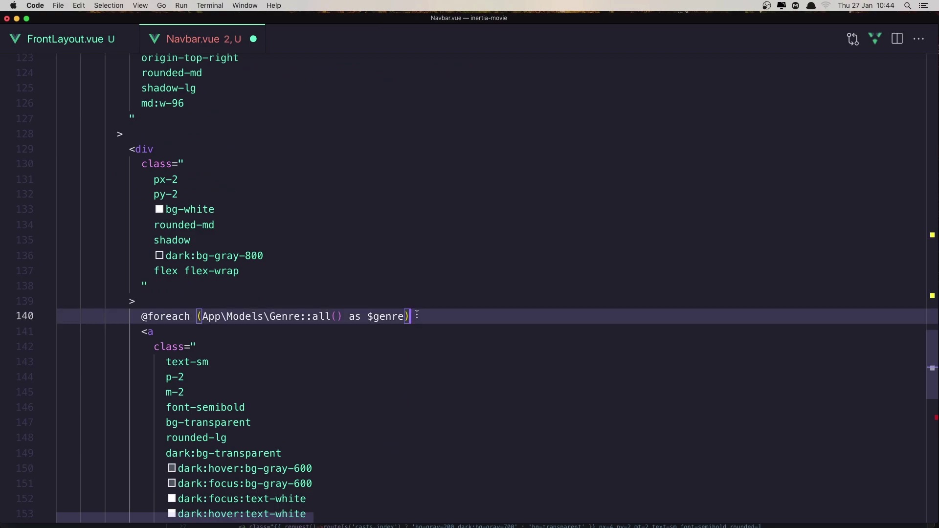
key("shift+Up")
key("BackSpace")
scroll(385, 338, "down", 4)
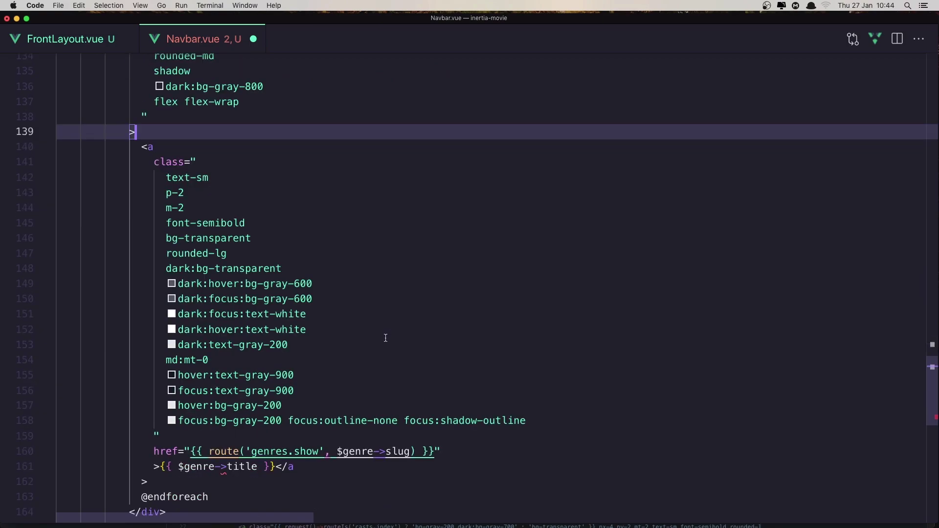
scroll(384, 337, "down", 2)
left_click_drag(191, 366, 437, 366)
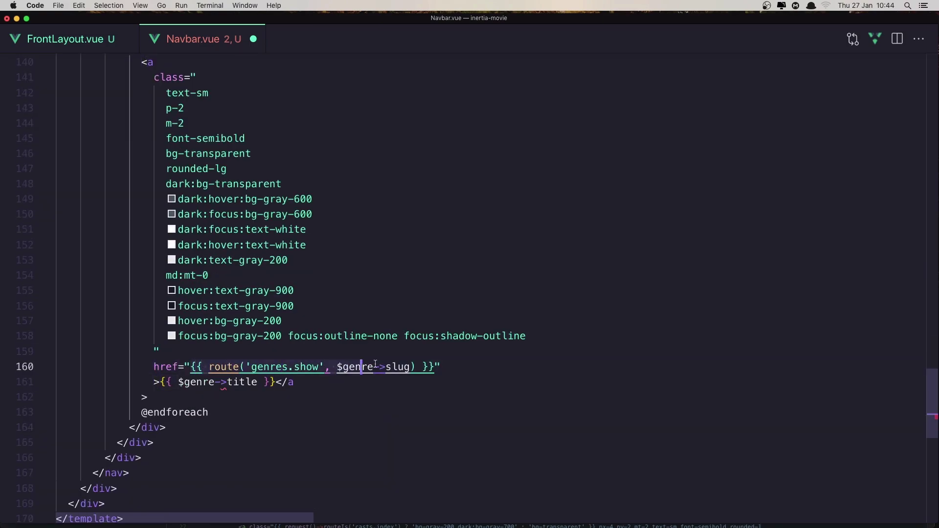
key("BackSpace")
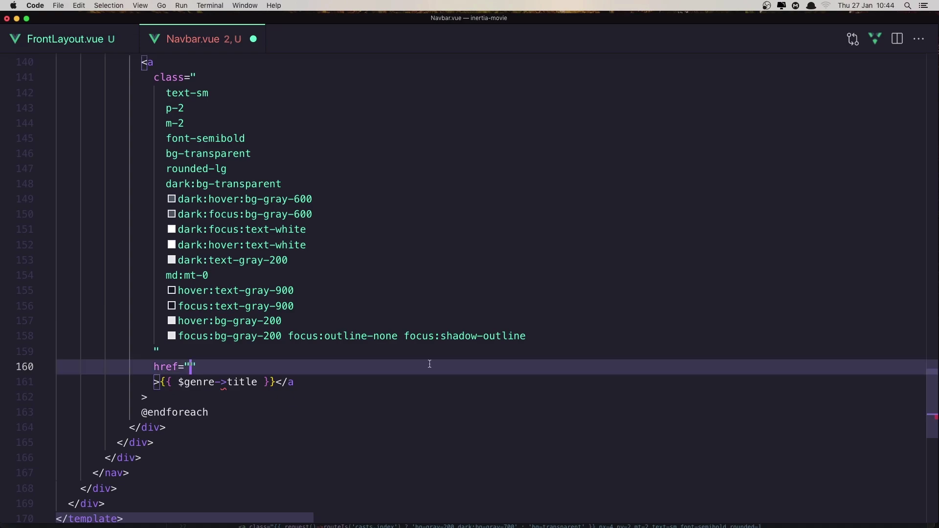
type("/")
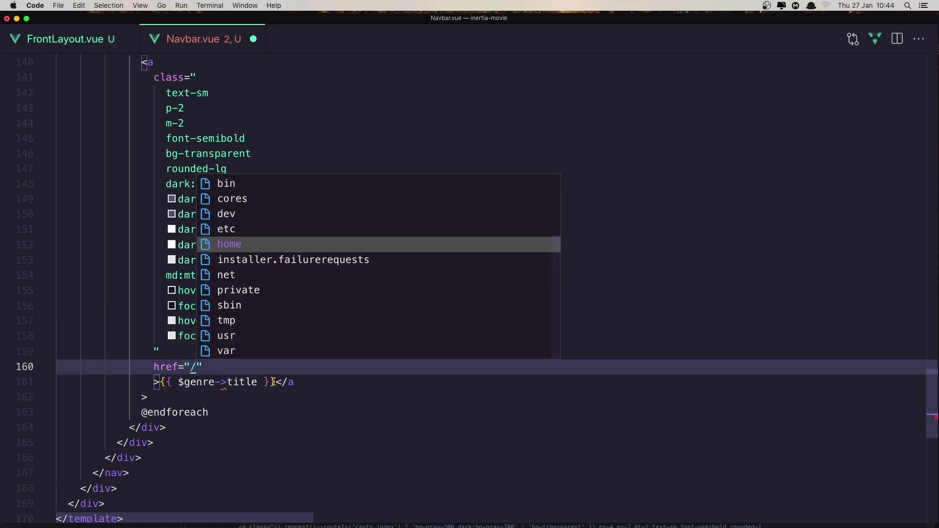
left_click(157, 382)
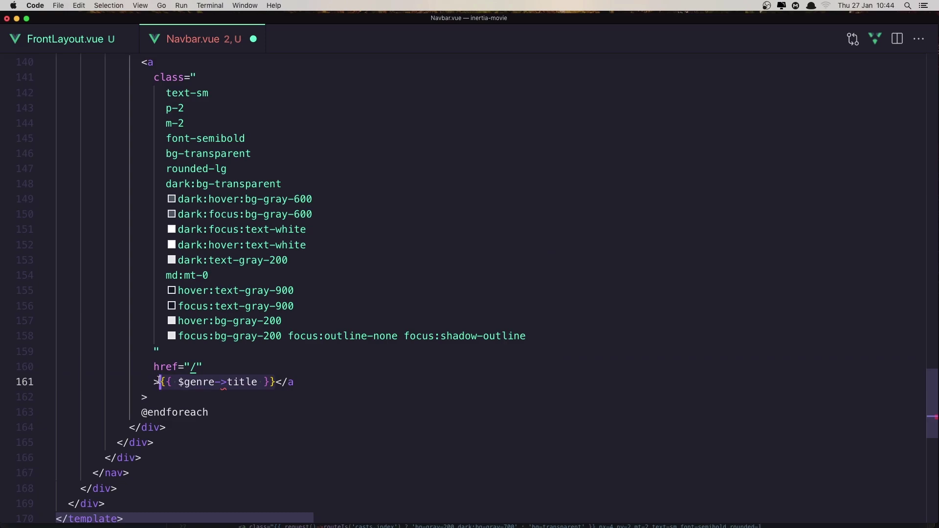
key("BackSpace")
type("Genre title")
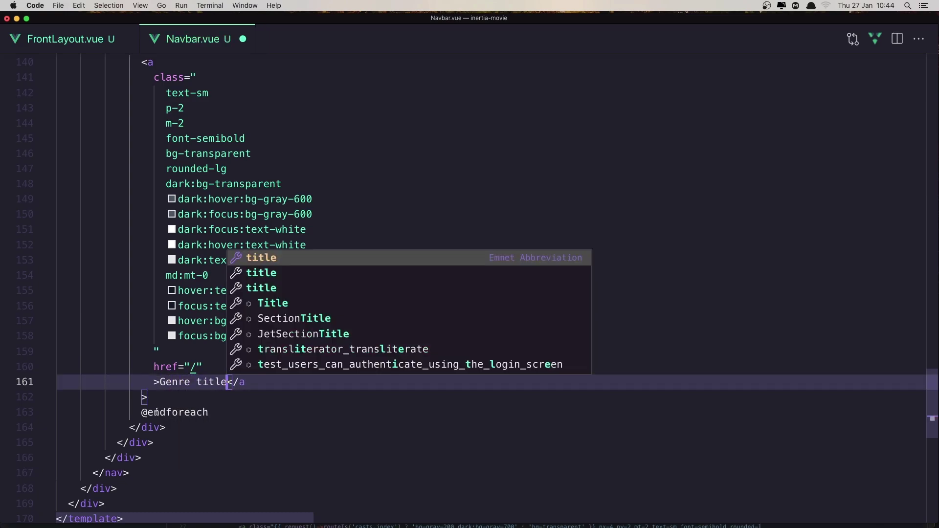
left_click_drag(208, 413, 147, 396)
key("BackSpace")
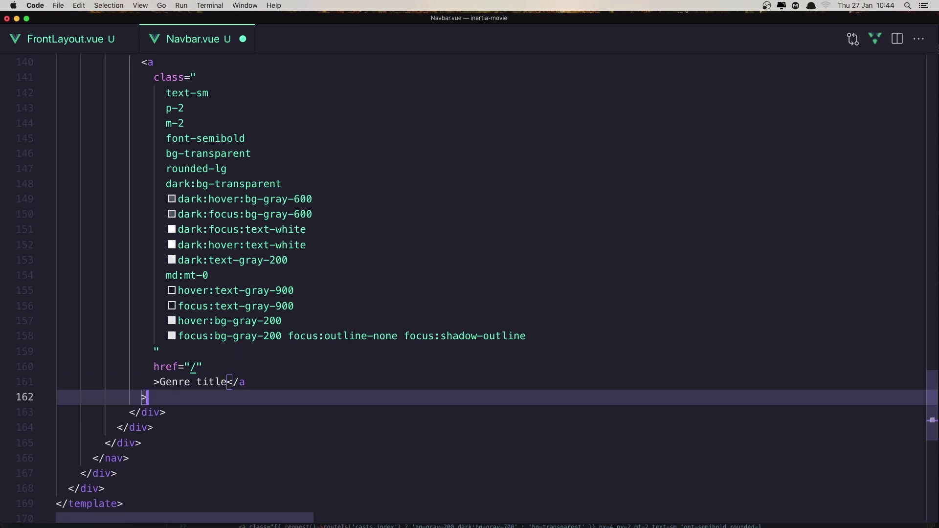
scroll(470, 294, "down", 2)
scroll(470, 294, "down", 3)
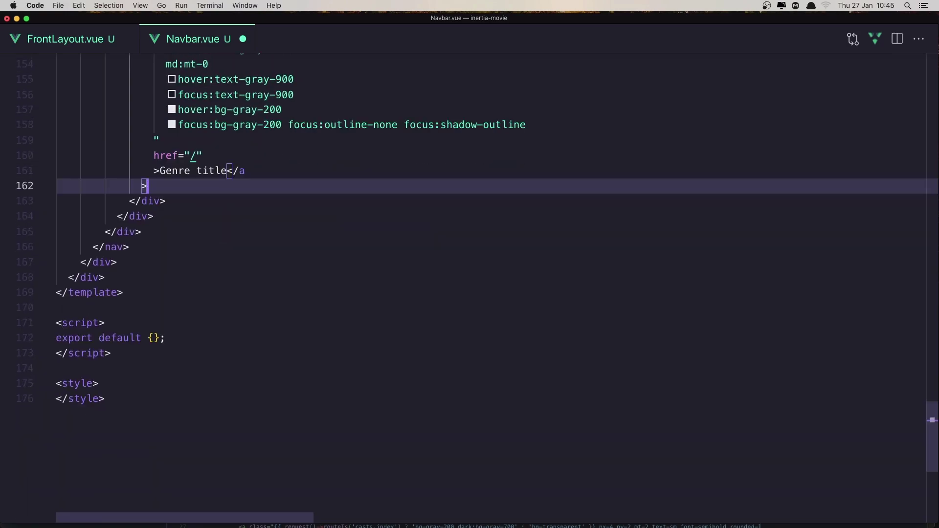
Make the script tag a setup script and delete the export default {} line
left_click(97, 322)
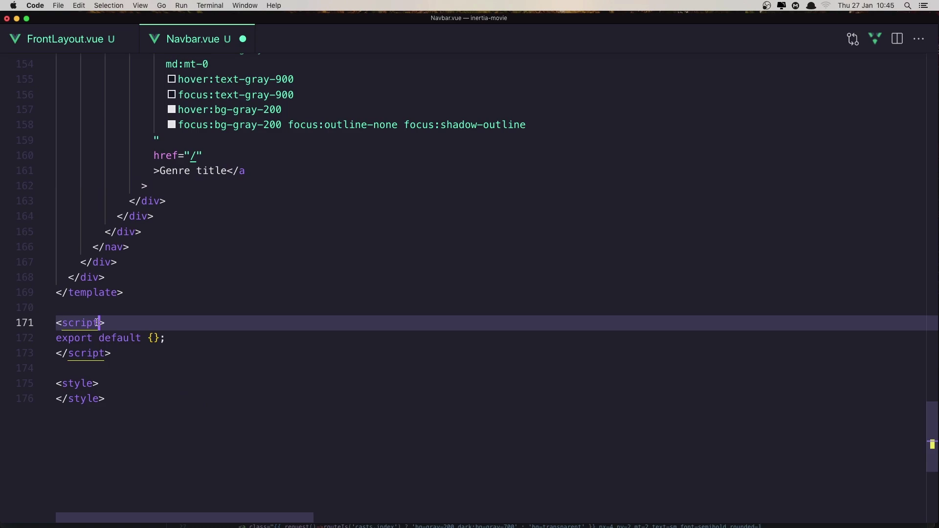
type("setup")
key("Down")
key("Right")
key("Right")
key("Right")
key("Right")
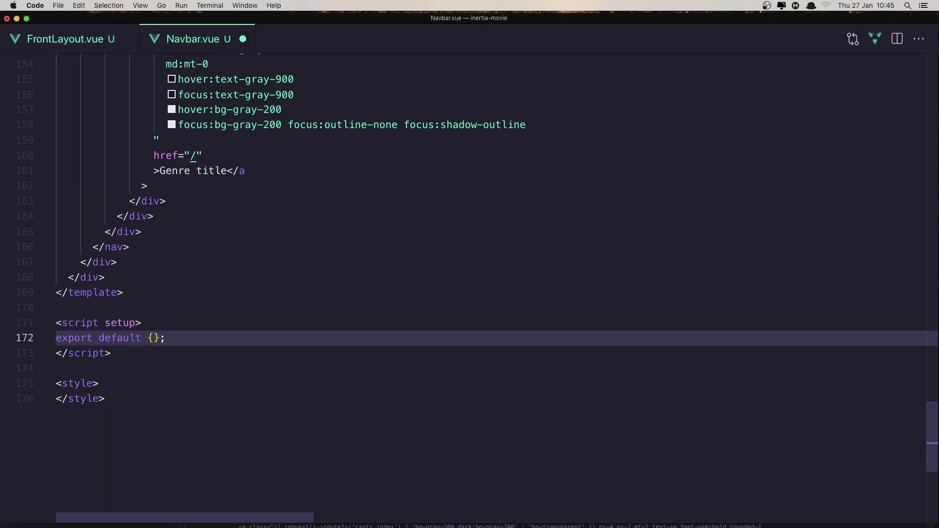
key("shift+End")
key("BackSpace")
type("import { ref")
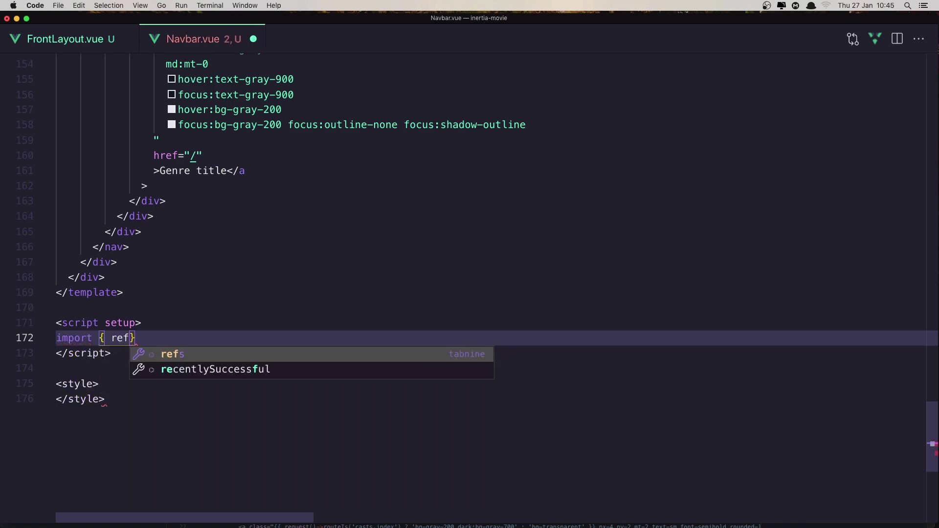
type(" }")
type(" f")
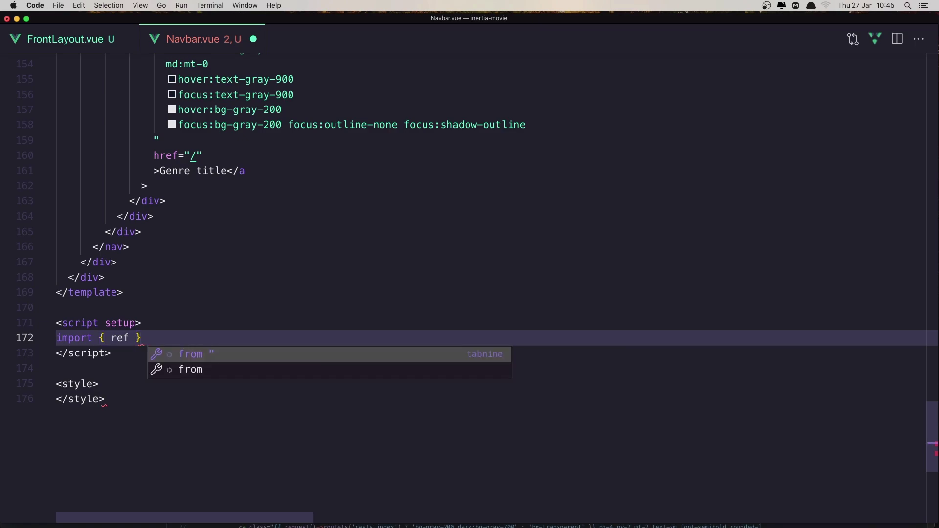
type("rom \"vu")
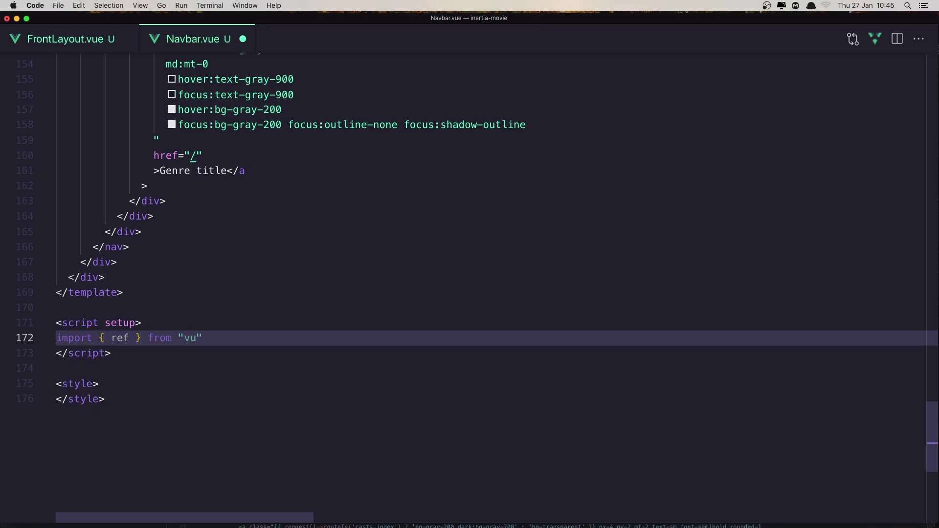
type("e\"")
Import ref from "vue", declare const open = ref(false), and save Navbar.vue
key("Return")
key("Return")
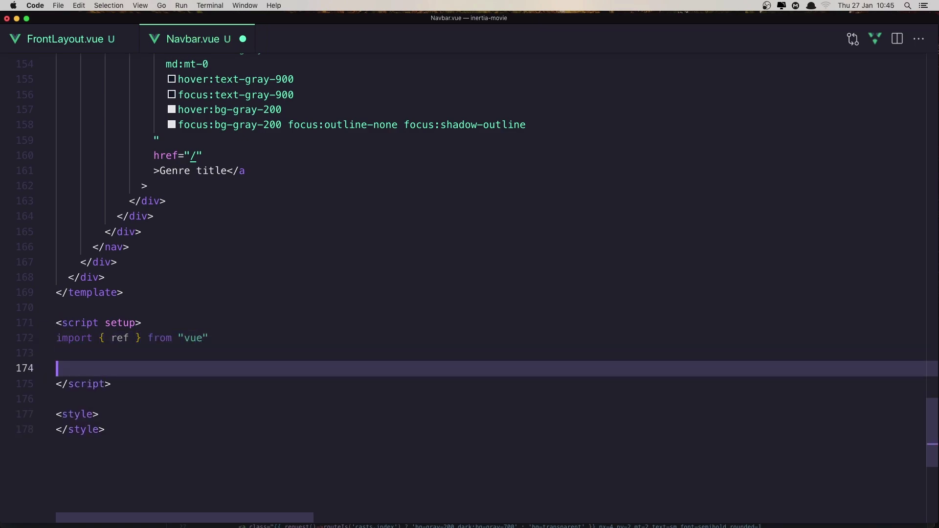
type("const ")
type("open")
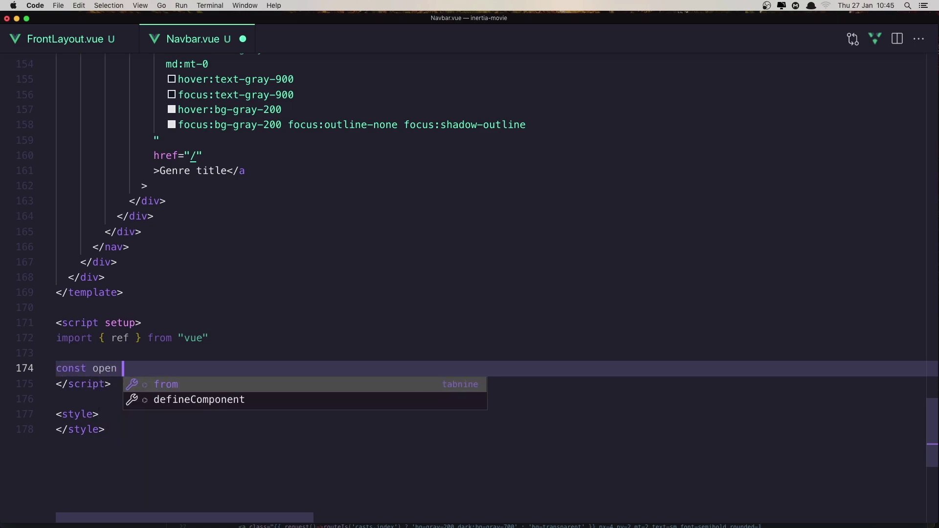
type(" = refs")
key("BackSpace")
type("(")
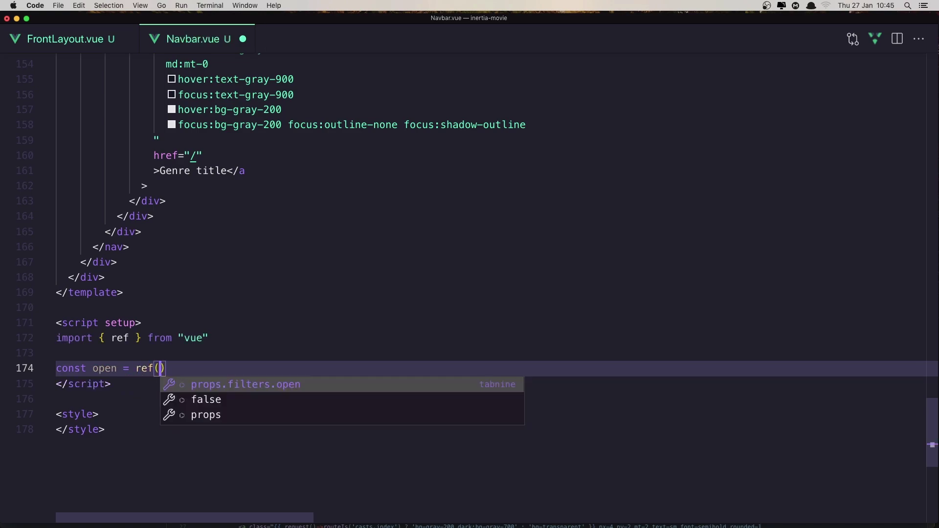
type("false)")
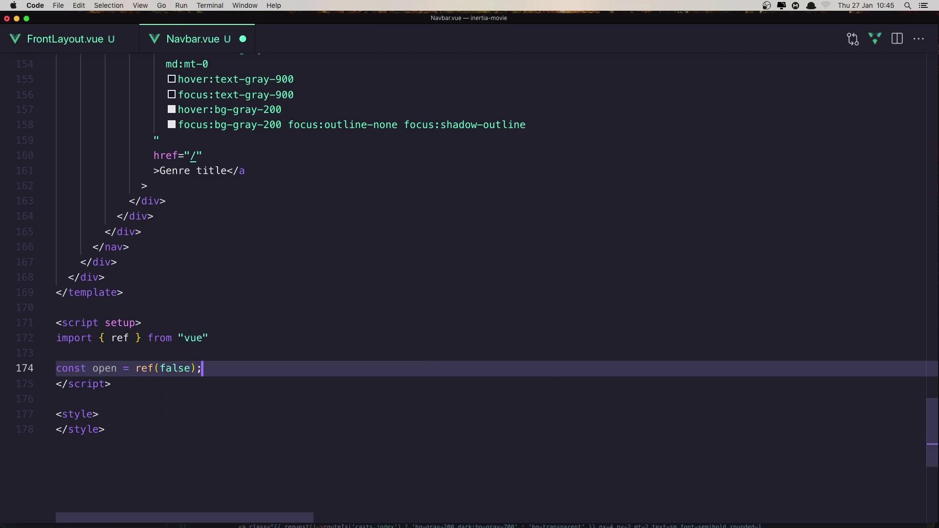
key("super+s")
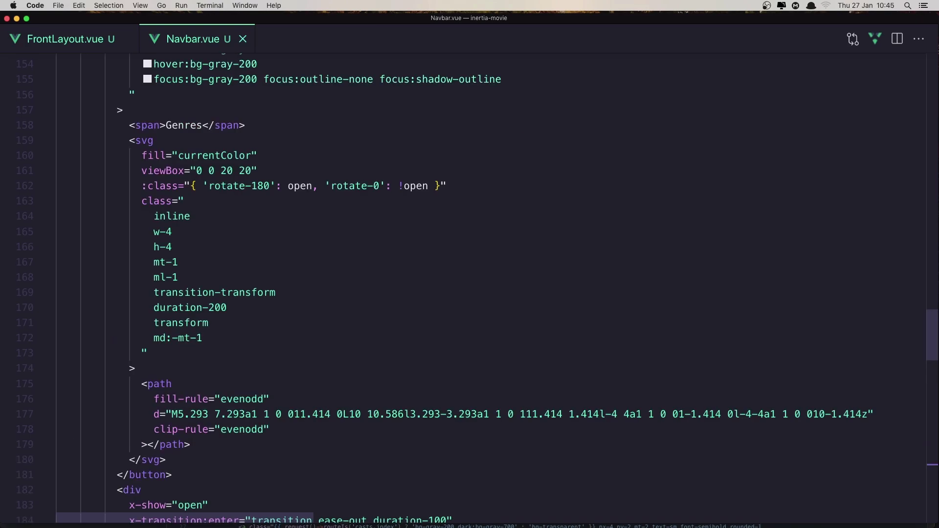
Run npm run watch in iTerm2 via the nrw alias, then return to the editor
key("super+Tab")
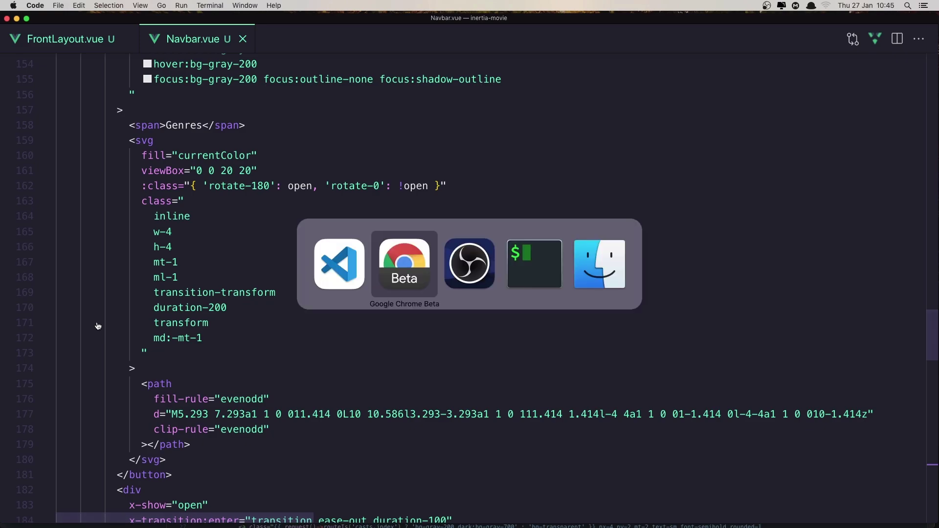
key("super+Tab")
key("super+Tab")
type("nrw")
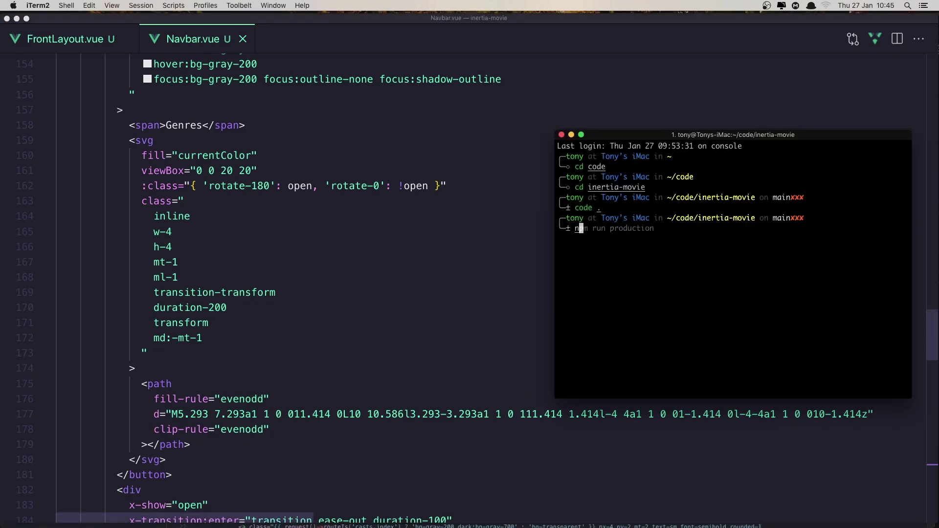
key("Return")
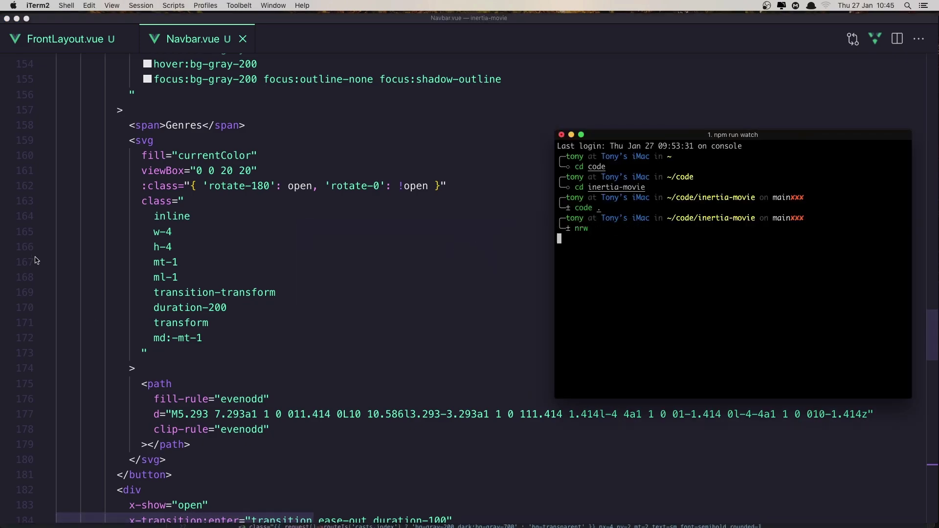
left_click(277, 288)
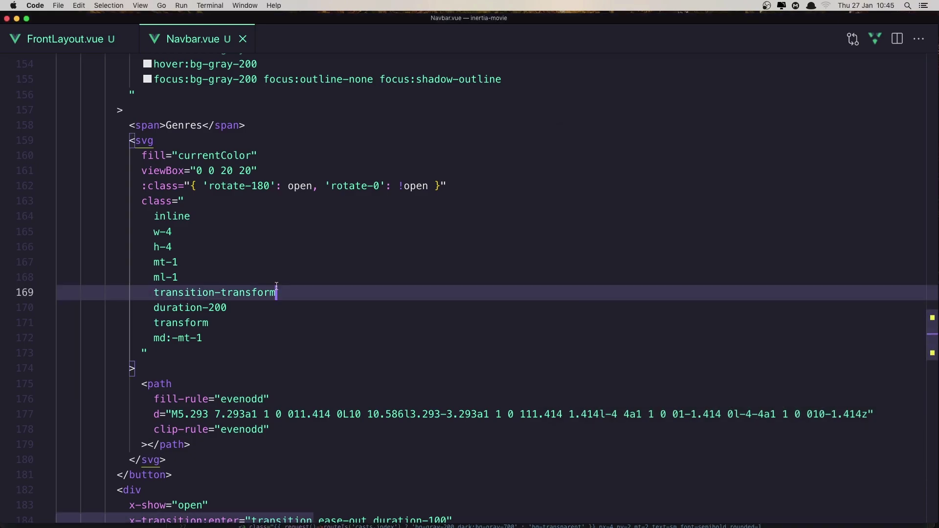
Show the Explorer and view the routes in web.php
key("super+b")
mouse_move(780, 224)
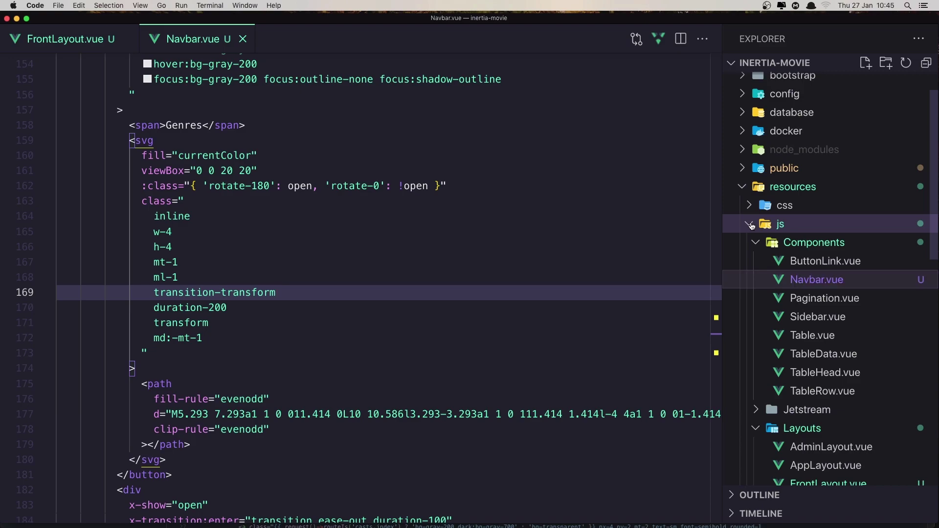
left_click(751, 225)
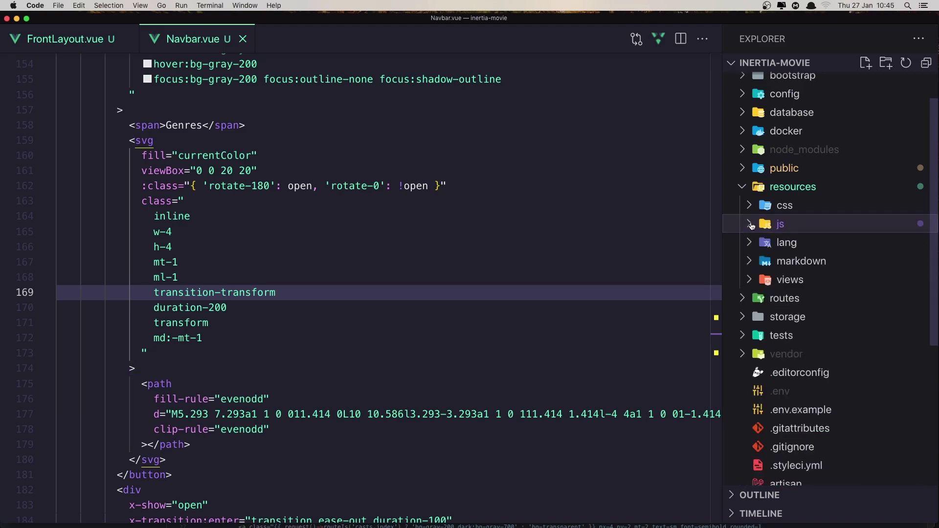
left_click(782, 317)
left_click(782, 300)
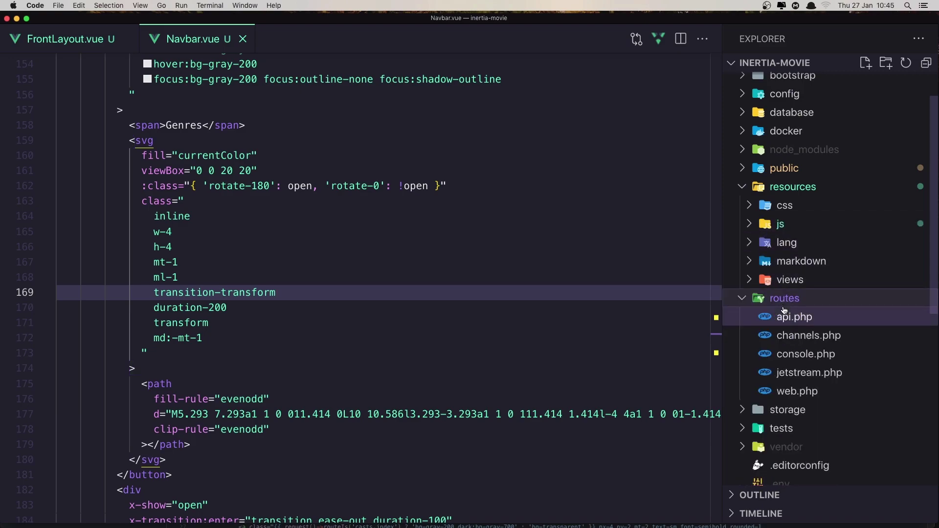
left_click(807, 391)
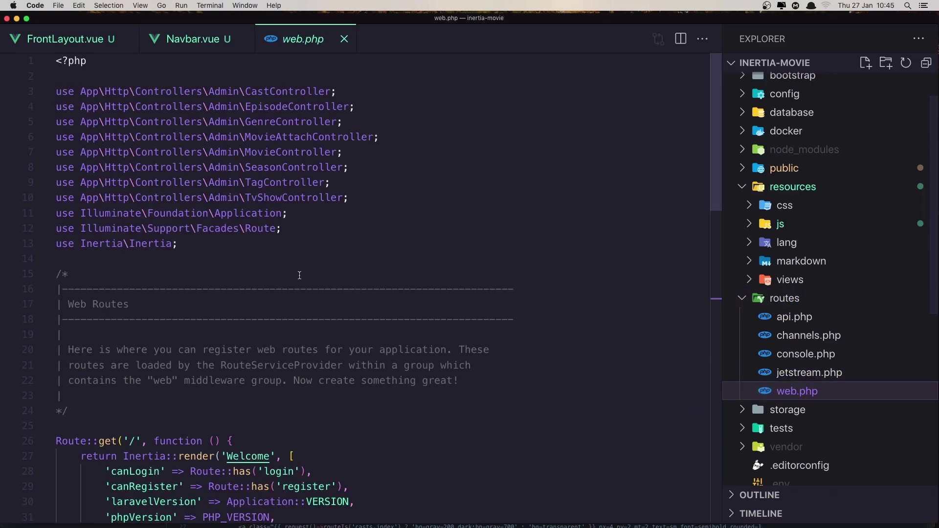
scroll(299, 275, "down", 4)
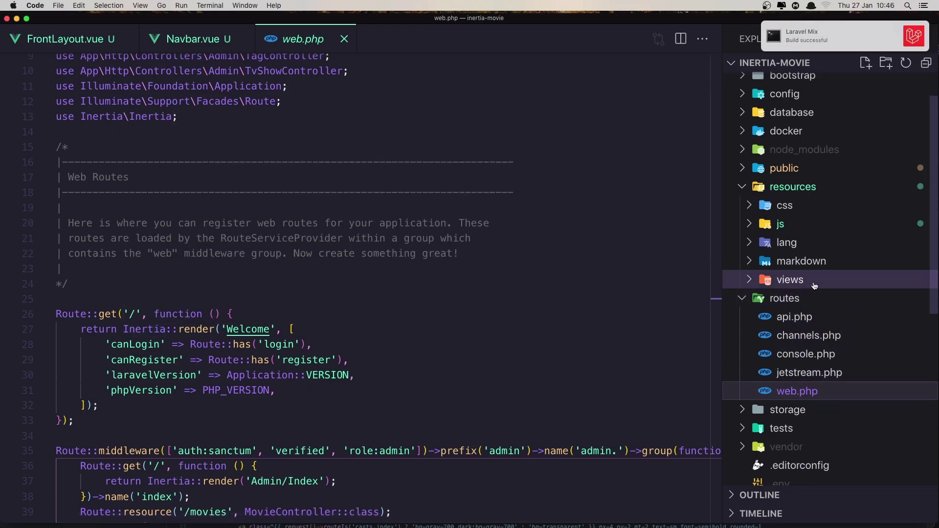
Open Welcome.vue from resources/js/Pages
left_click(798, 223)
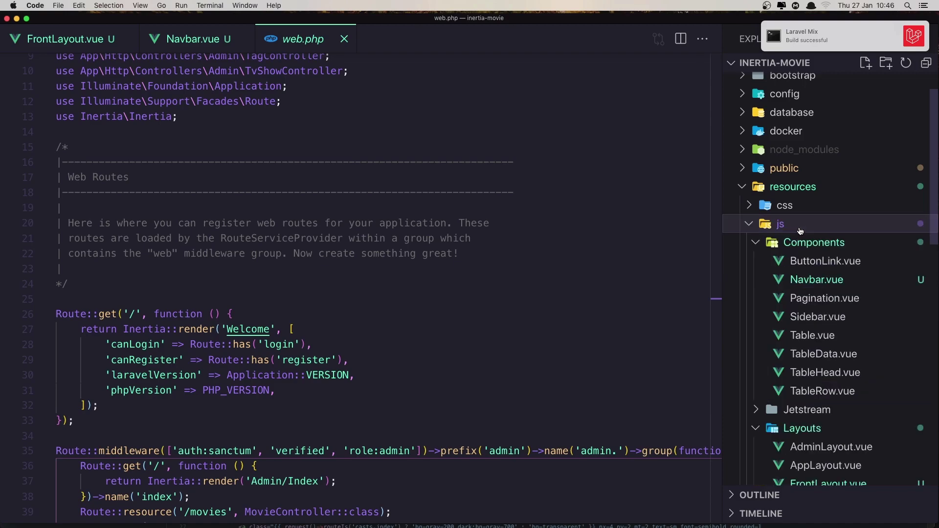
scroll(829, 410, "down", 5)
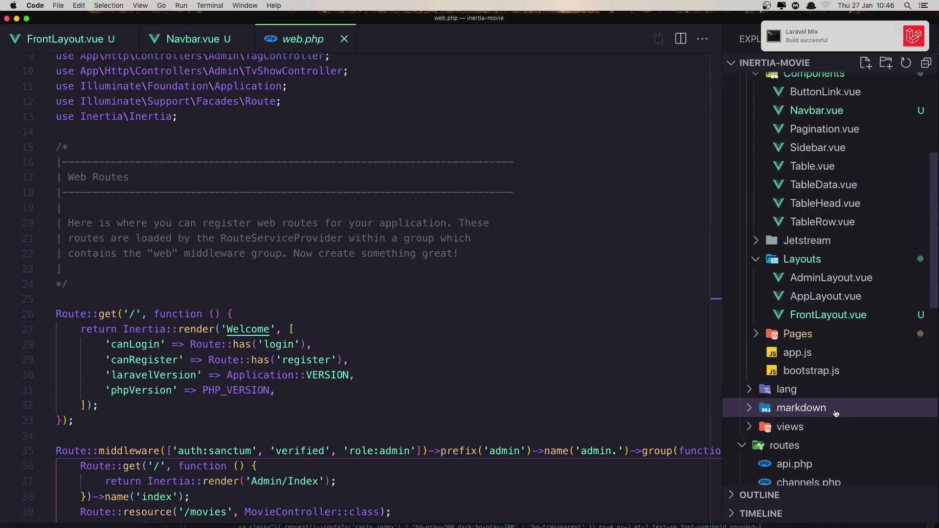
left_click(815, 334)
scroll(825, 370, "down", 5)
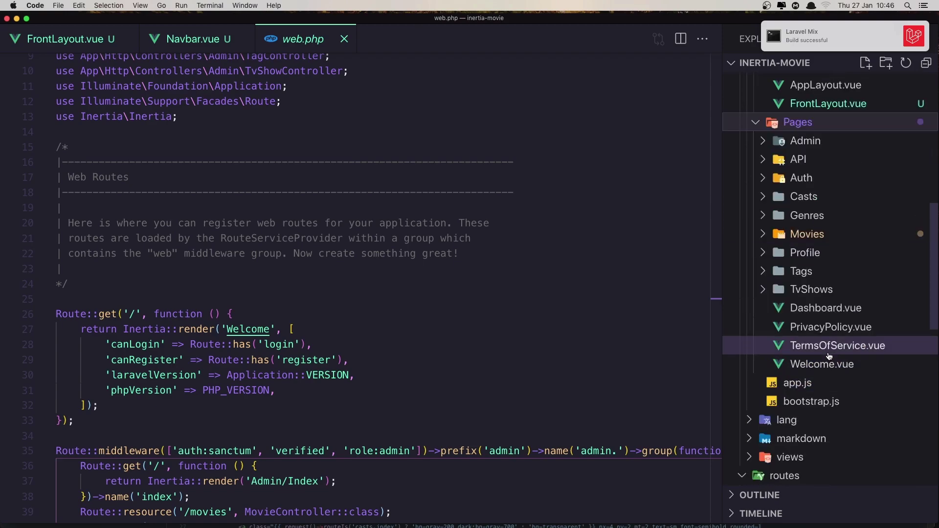
left_click(828, 364)
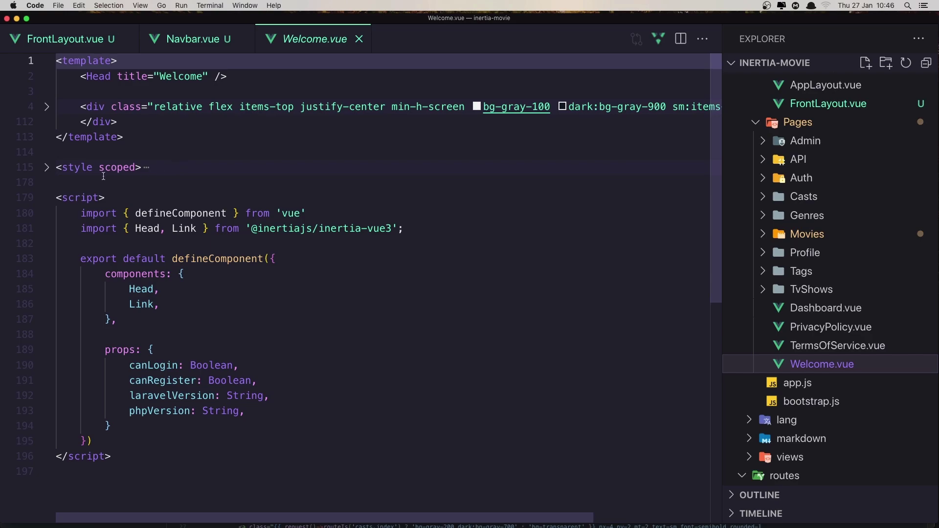
Inspect and delete Welcome.vue's folded <style scoped> block
double_click(79, 168)
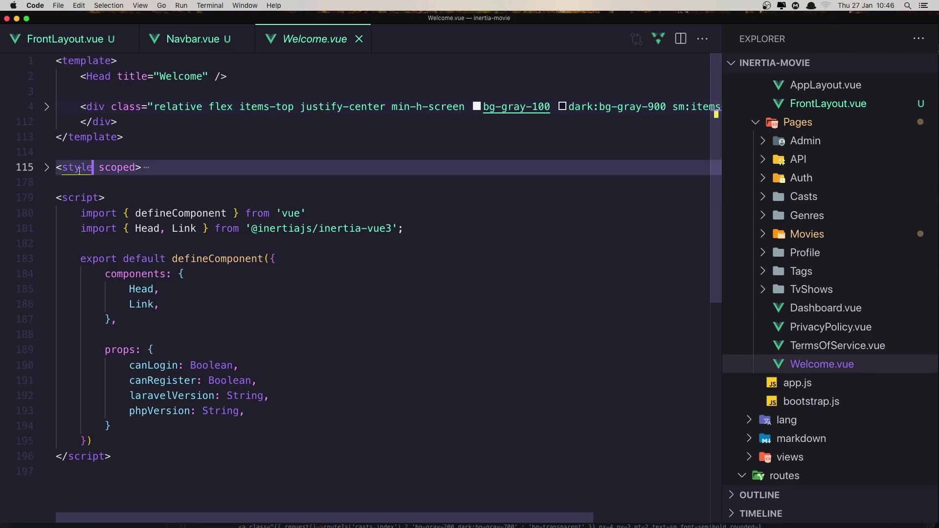
left_click(46, 168)
left_click(57, 167)
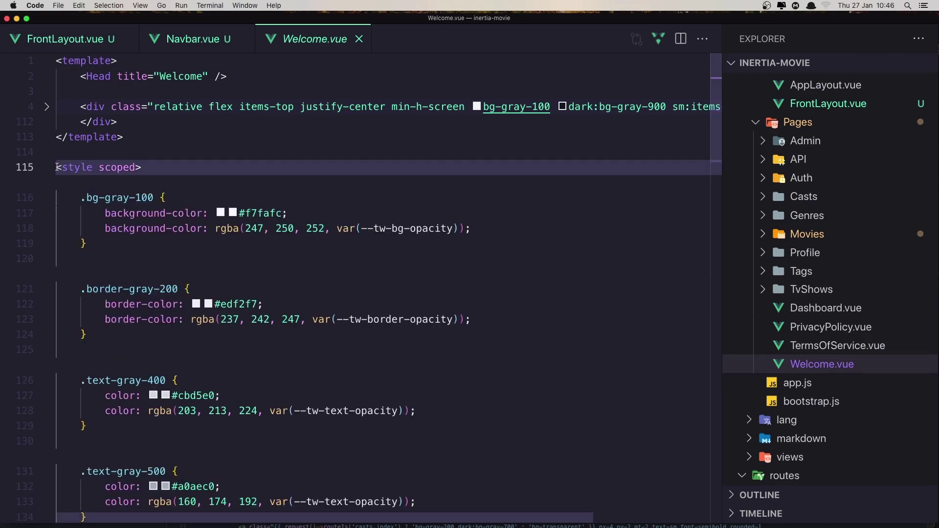
left_click(46, 167)
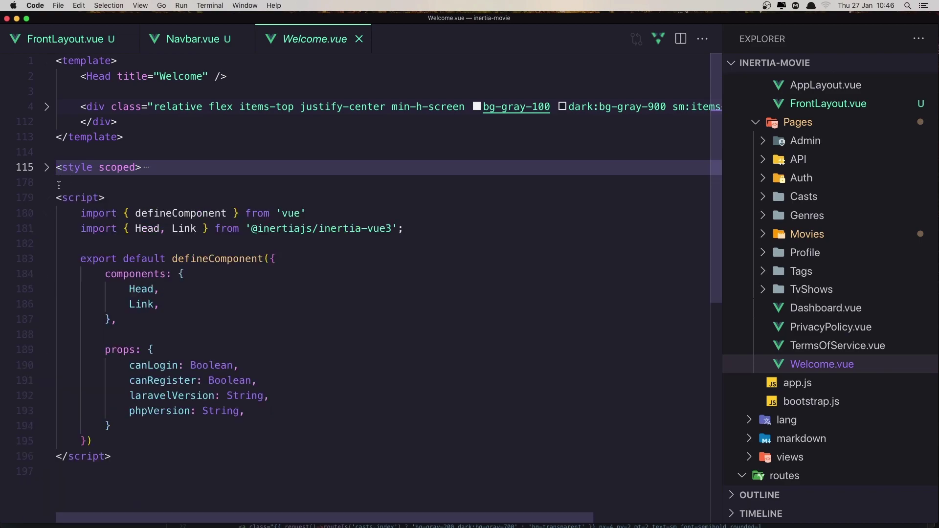
left_click(55, 152)
key("shift+Down")
key("shift+Down")
key("BackSpace")
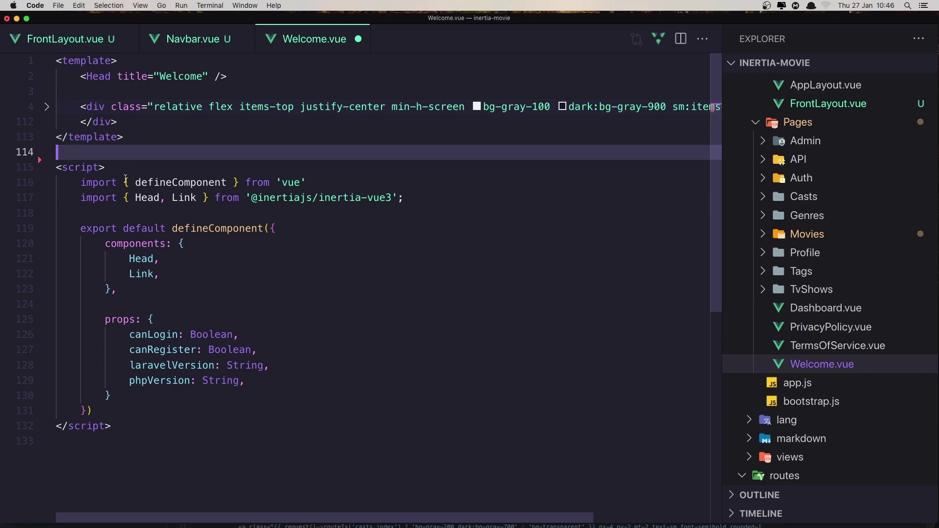
Add import FrontLayout from '@/Layouts/FrontLayout' after the existing imports
left_click(422, 198)
key("Return")
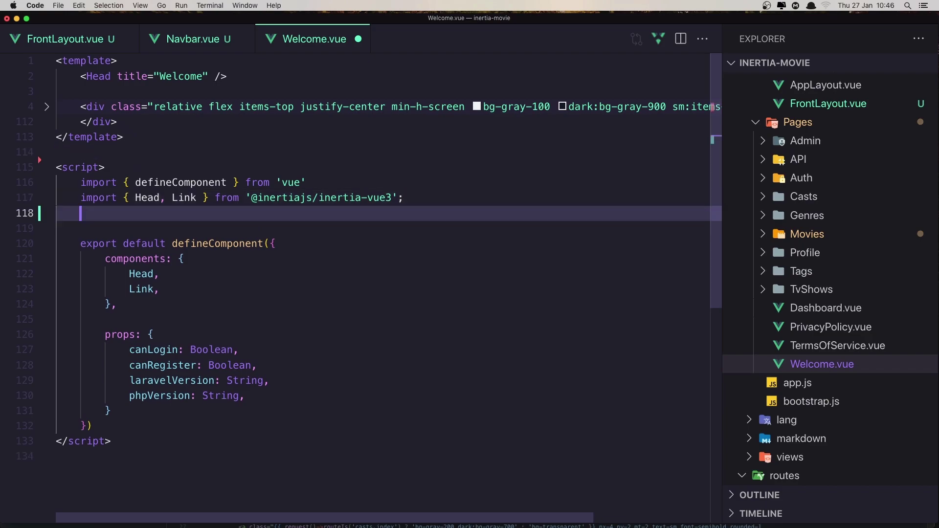
type("import ")
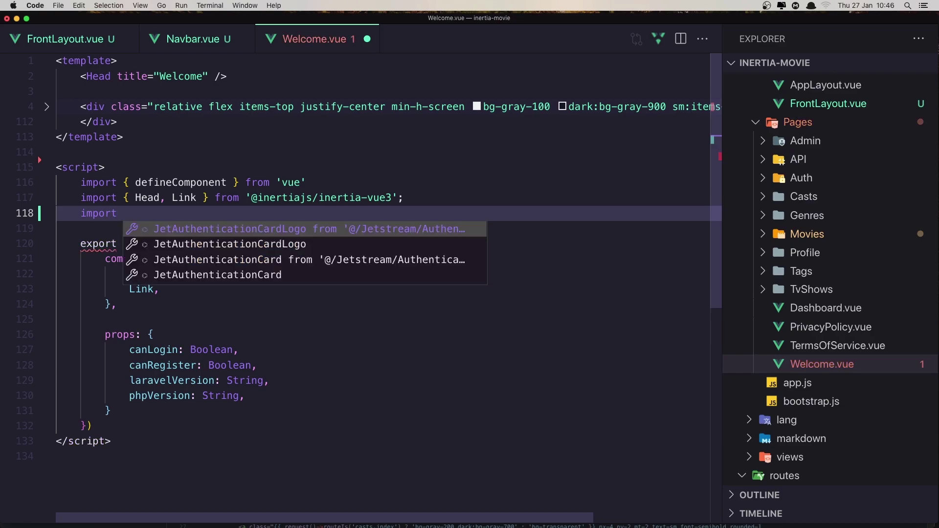
type("Fron")
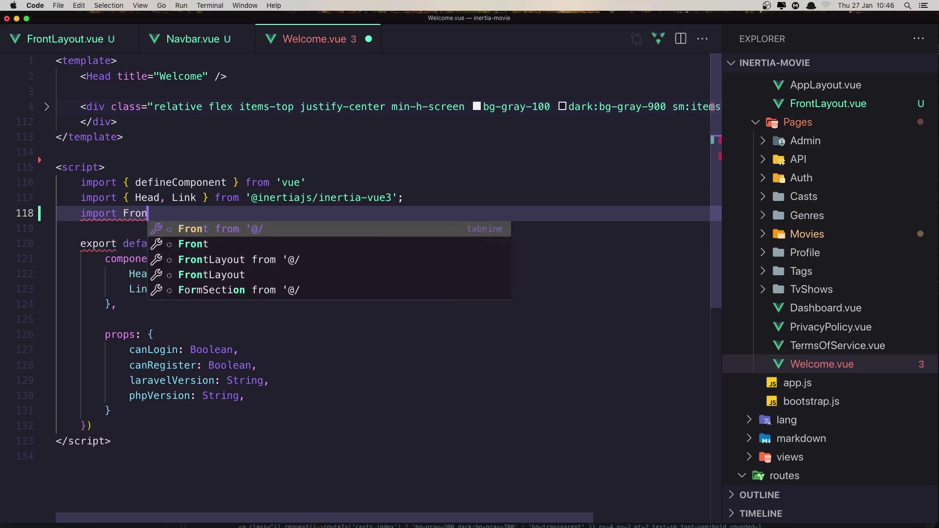
key("Down")
key("Down")
key("Return")
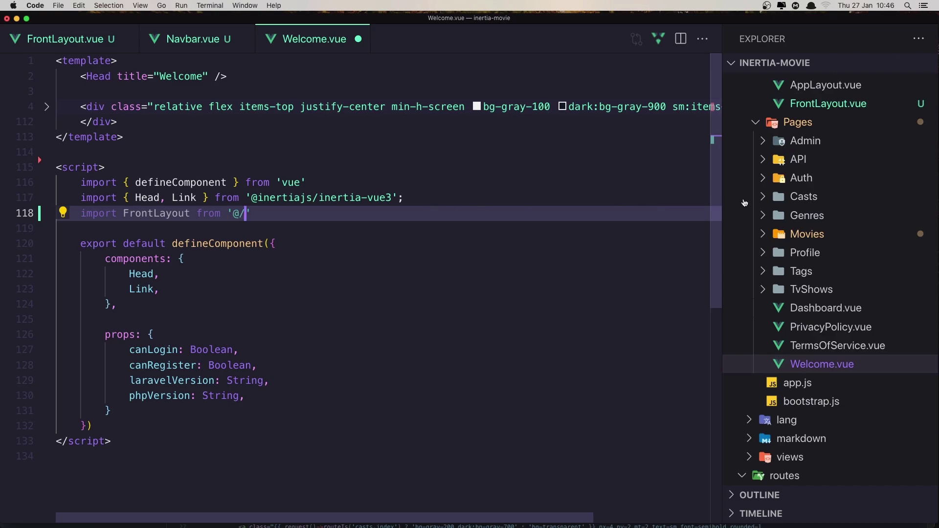
scroll(756, 134, "up", 5)
Collapse the Layouts, Pages and Components folders and return to the import path
left_click(756, 135)
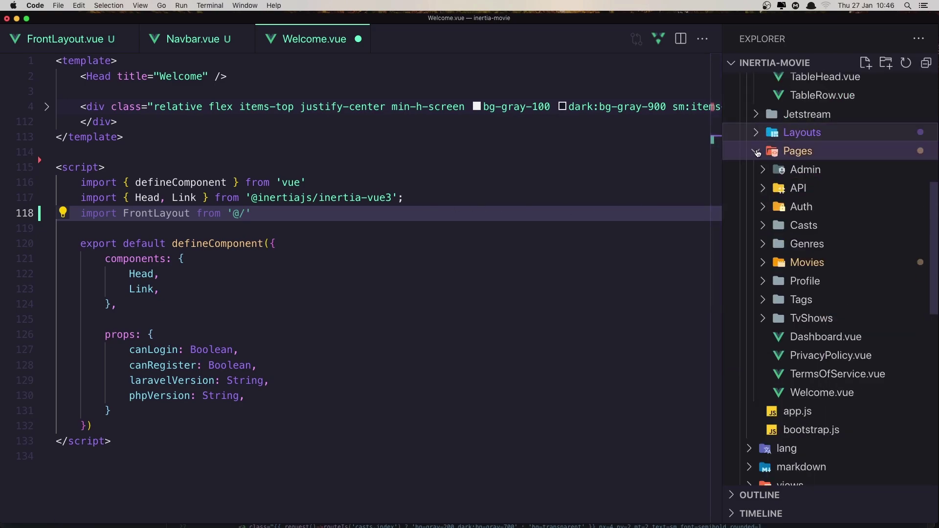
left_click(757, 152)
scroll(757, 154, "up", 2)
scroll(758, 157, "up", 7)
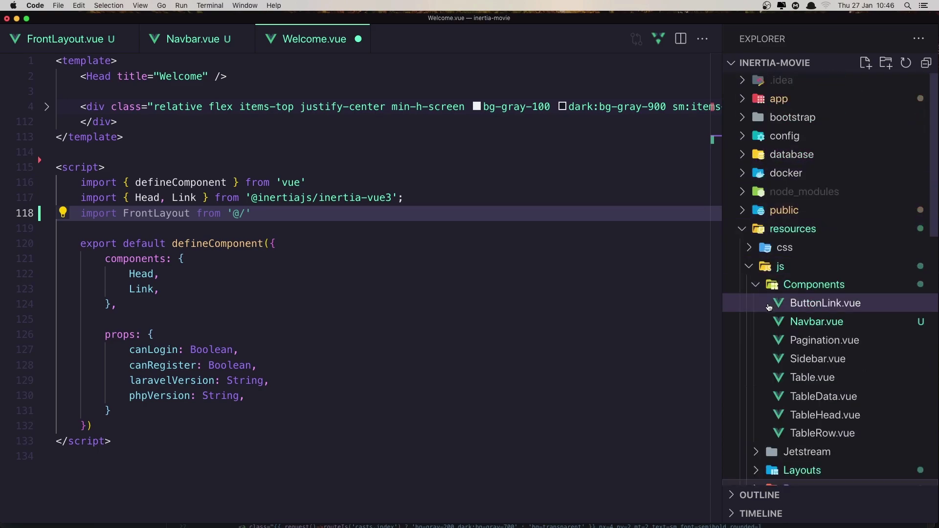
left_click(758, 286)
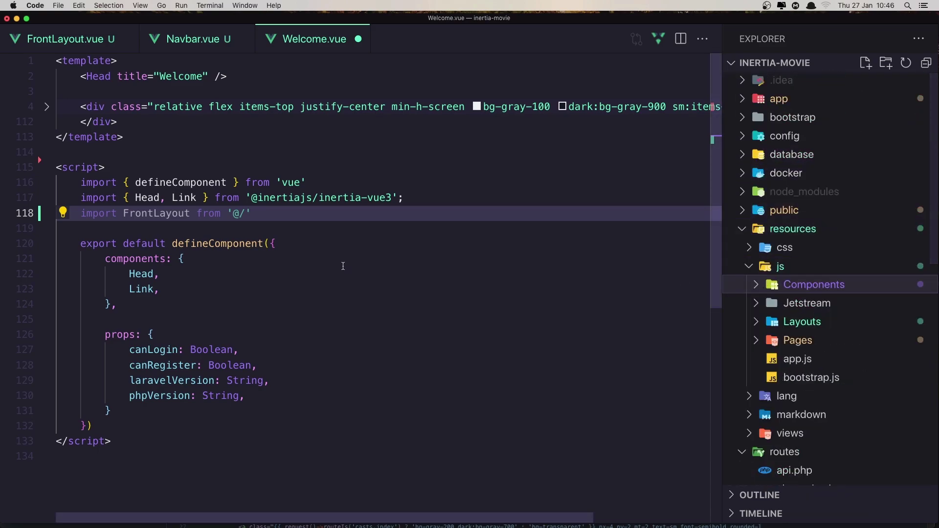
left_click(245, 213)
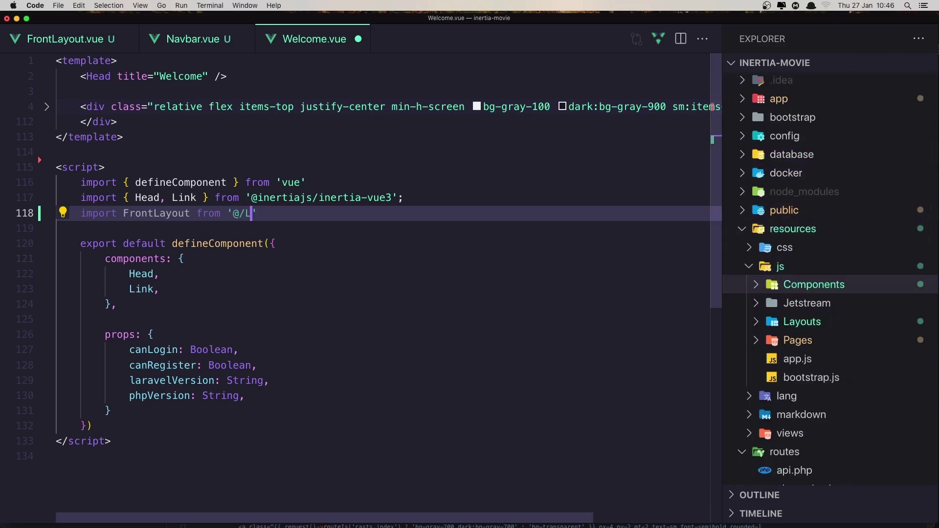
type("Layouts/")
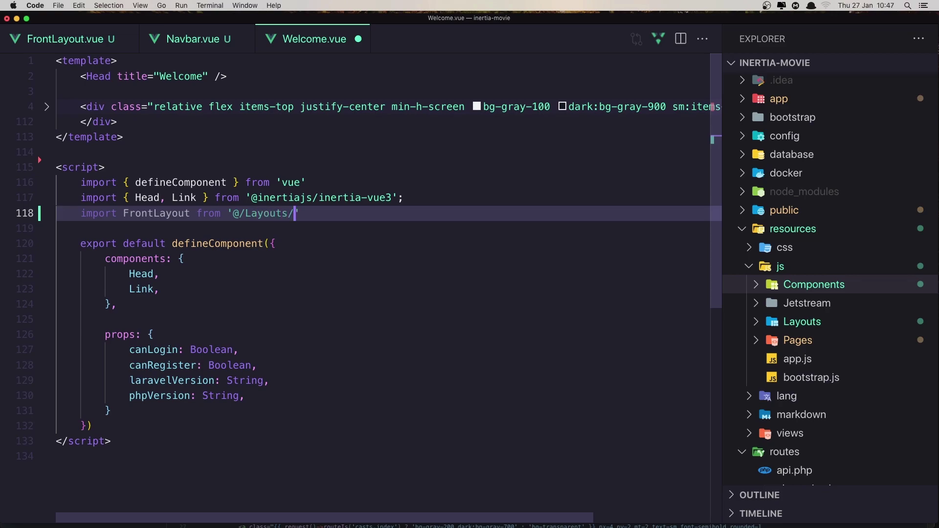
type("FrontLayout")
Delete the old template markup below the Head tag (lines 3–112)
left_click(113, 122)
left_click_drag(112, 122, 87, 95)
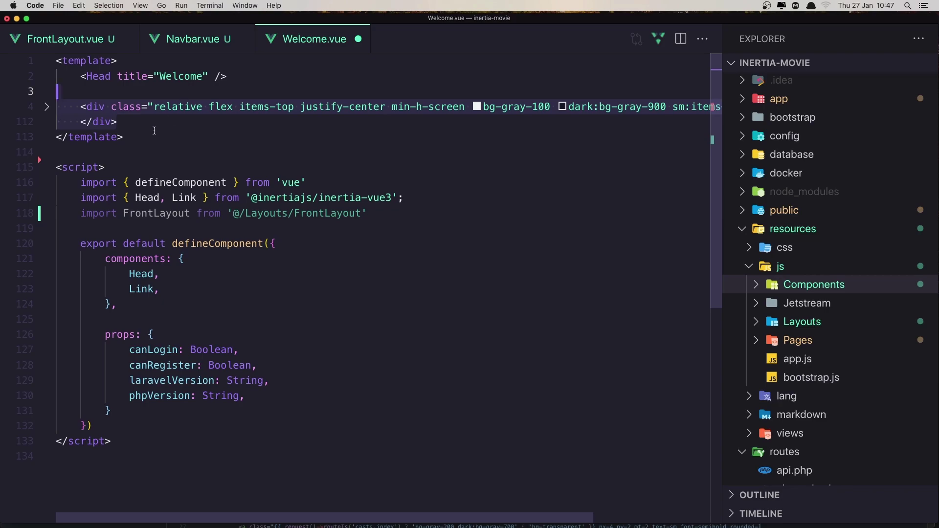
key("BackSpace")
key("BackSpace")
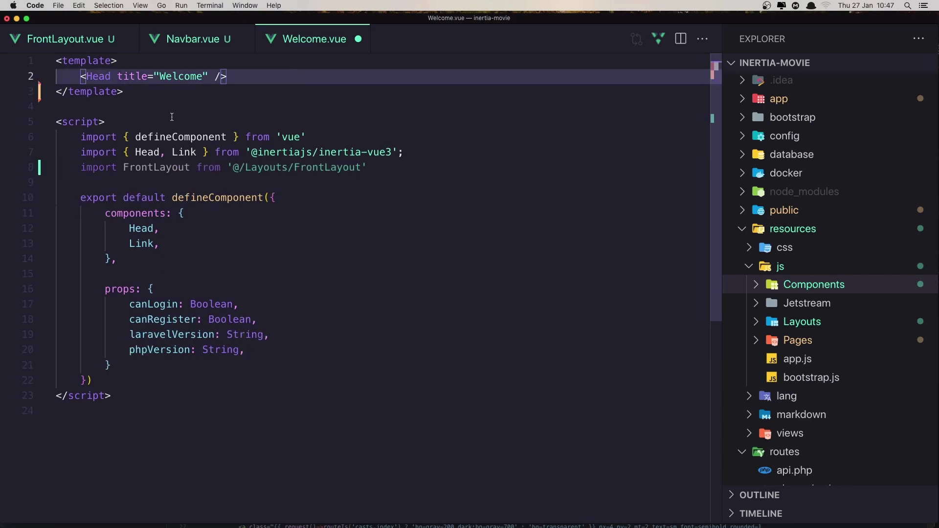
Wrap the placeholder text Content in a <FrontLayout> element beneath Head
key("Return")
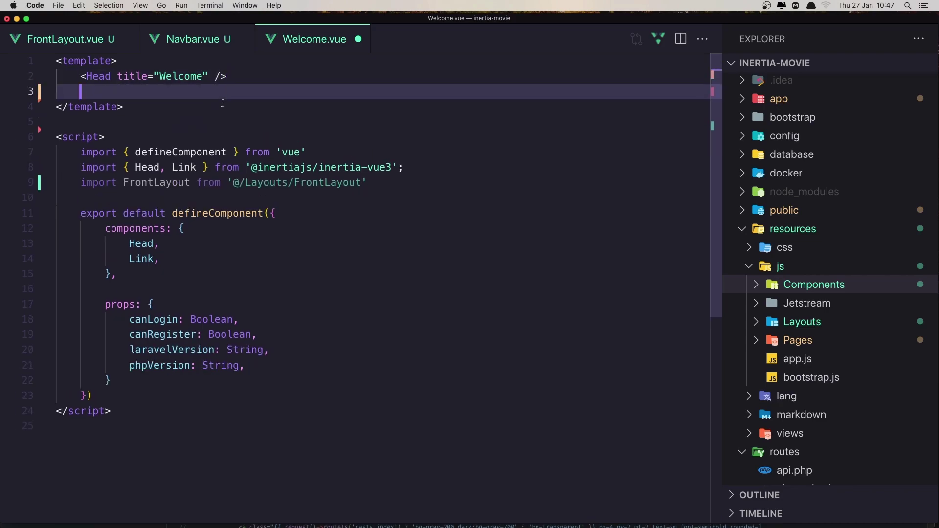
type("<")
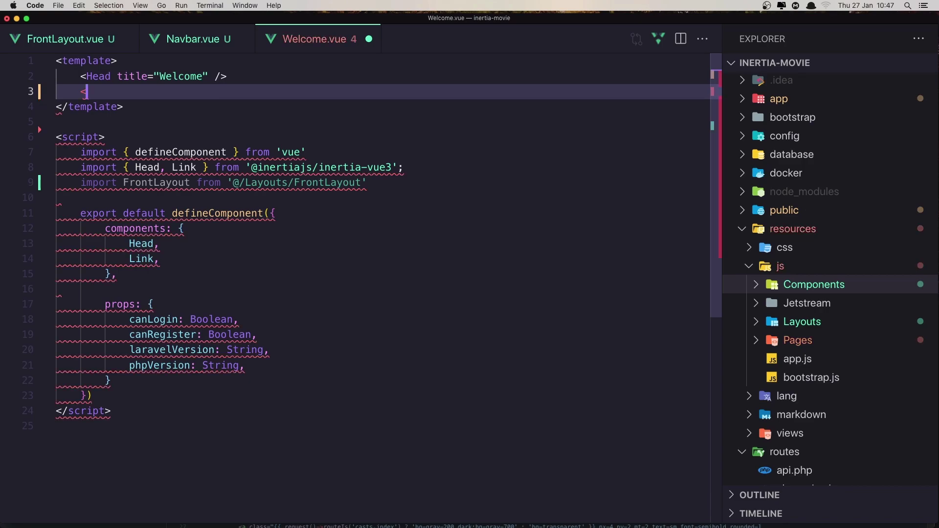
type("front")
key("Return")
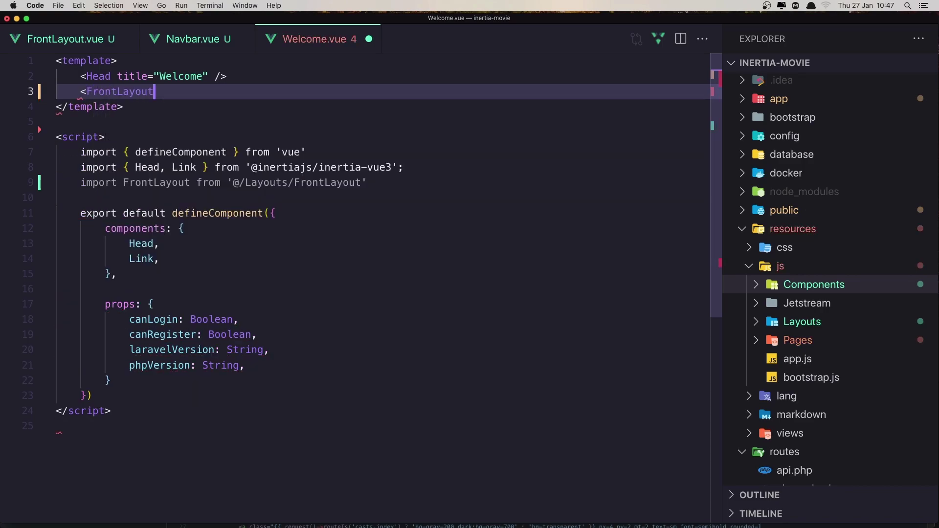
type(">")
key("Return")
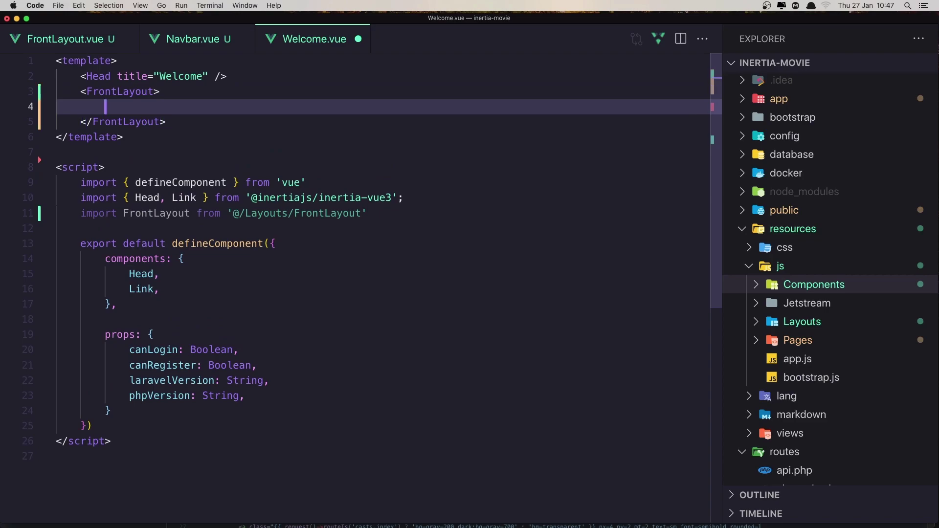
type("Content")
left_click(312, 257)
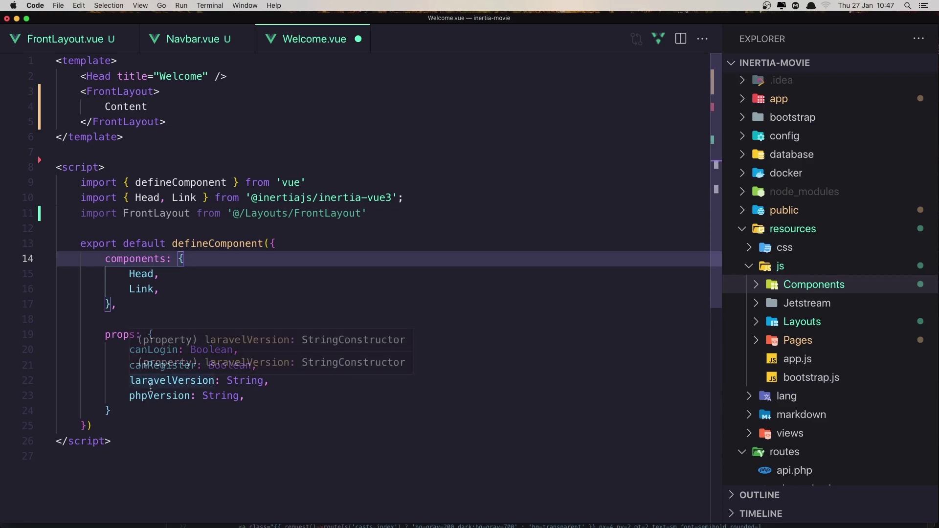
Delete the props block and clear the leftover indentation on the empty line
left_click_drag(105, 334, 139, 412)
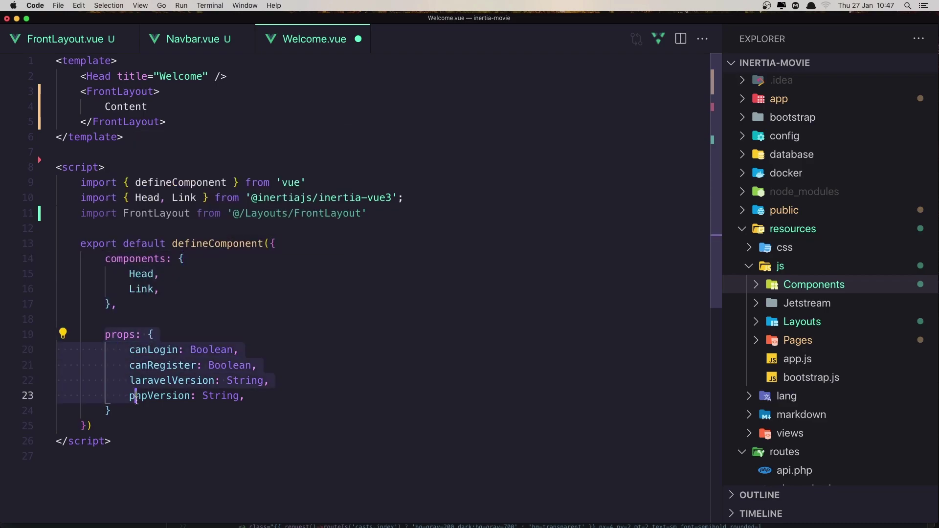
key("BackSpace")
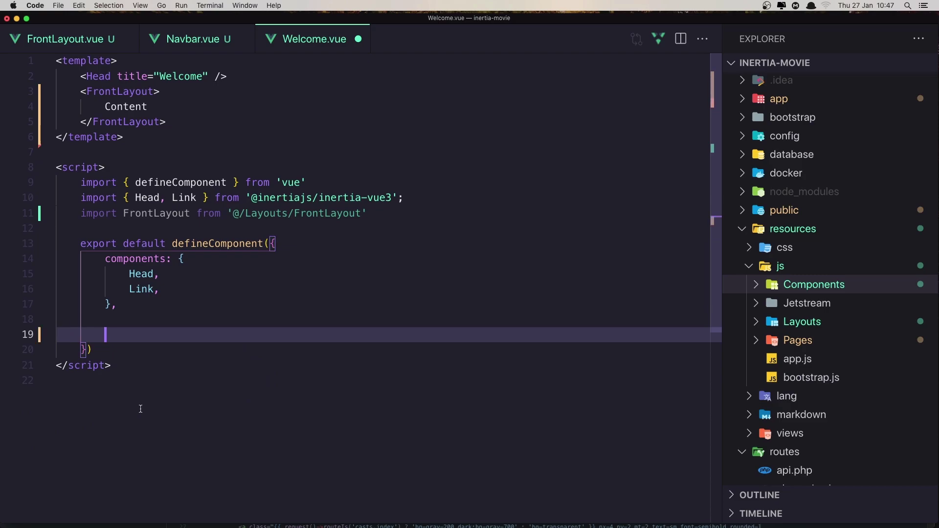
left_click_drag(121, 339, 128, 313)
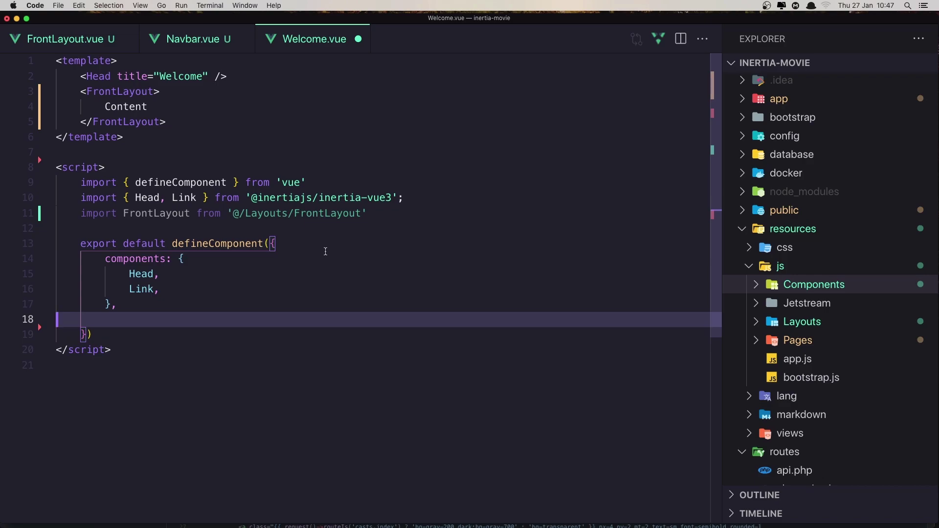
Register FrontLayout after Link in the components list and save Welcome.vue
key("super+s")
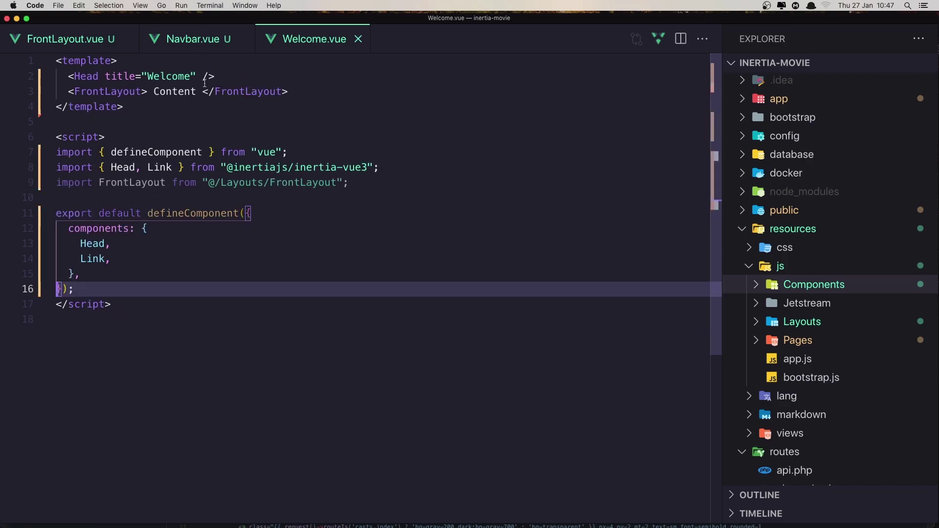
left_click(126, 261)
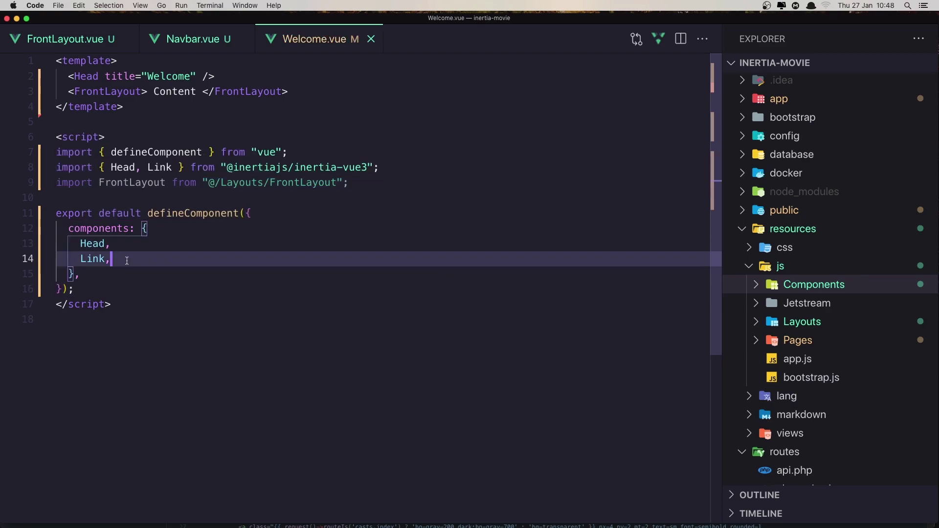
key("Return")
type("Fro")
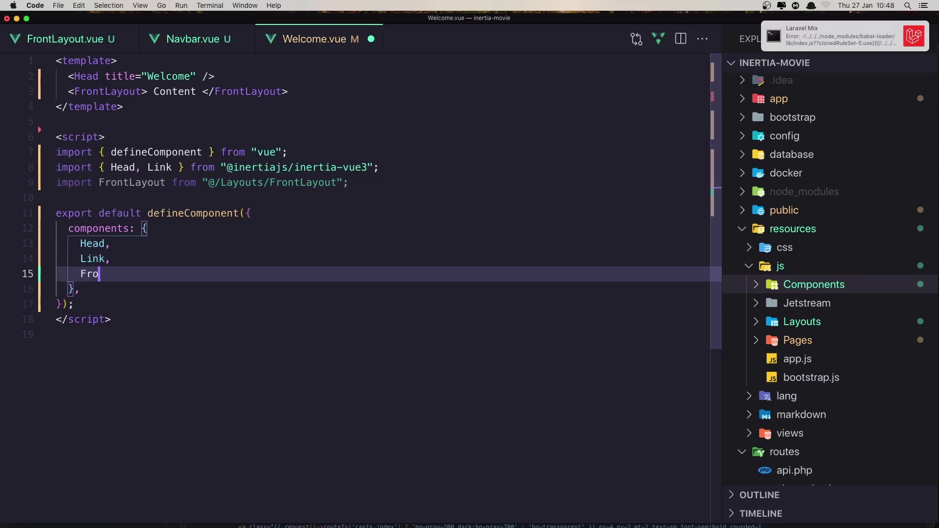
type("ntL")
type("ayout")
type(",")
key("super+s")
left_click(191, 39)
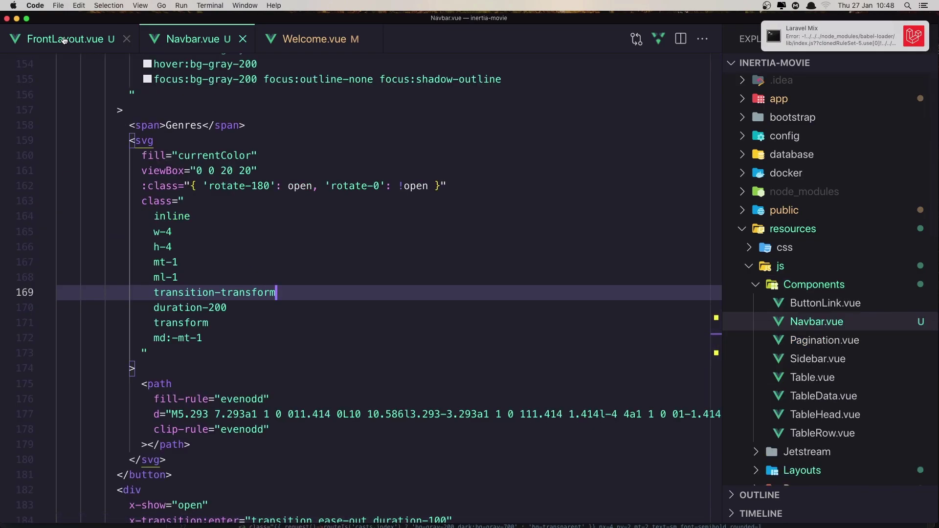
key("super+Tab")
key("super+Tab")
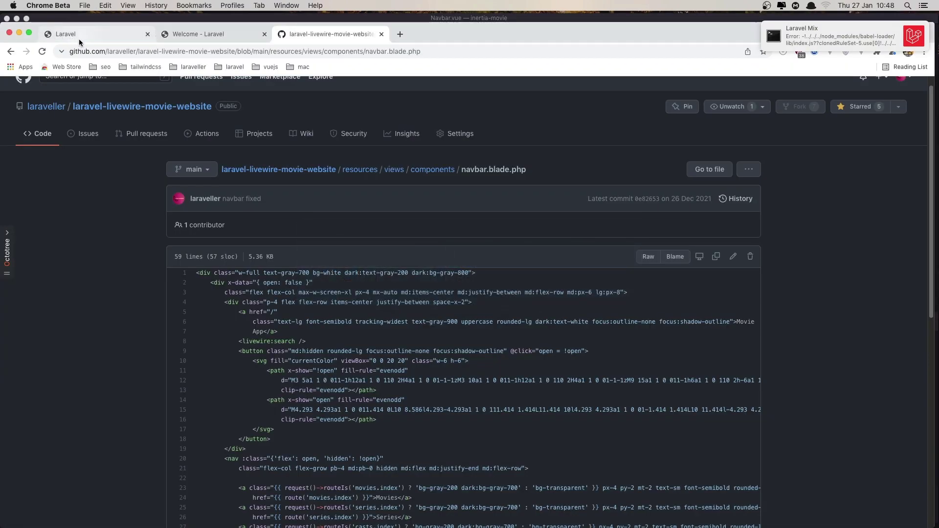
left_click(81, 36)
left_click(197, 35)
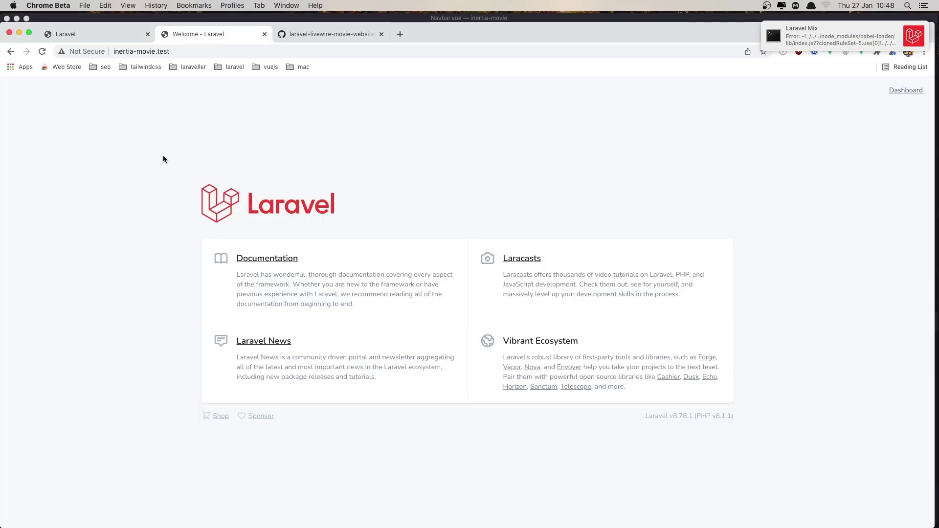
key("super+r")
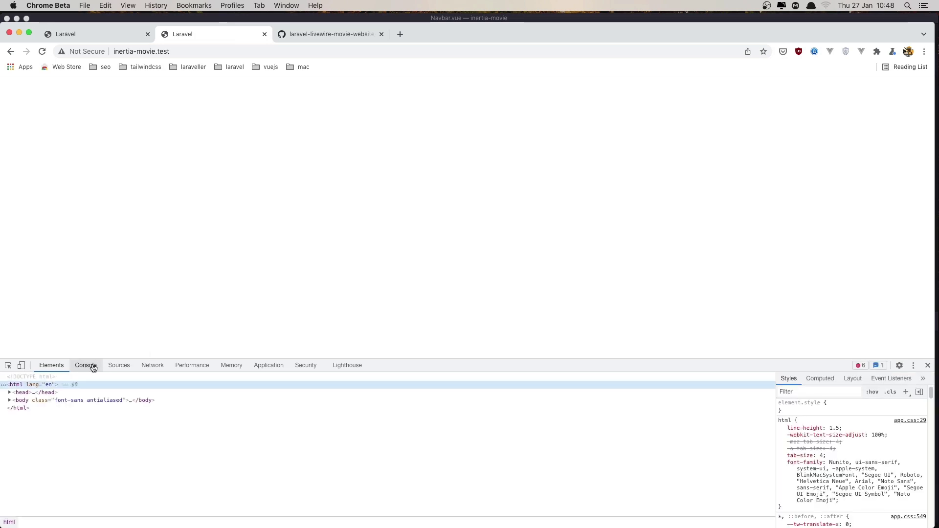
left_click(92, 368)
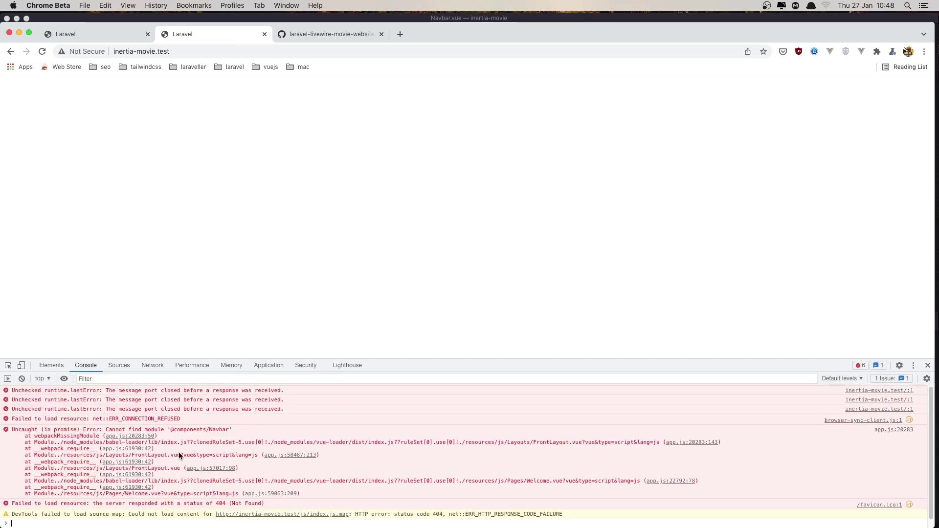
key("super+Tab")
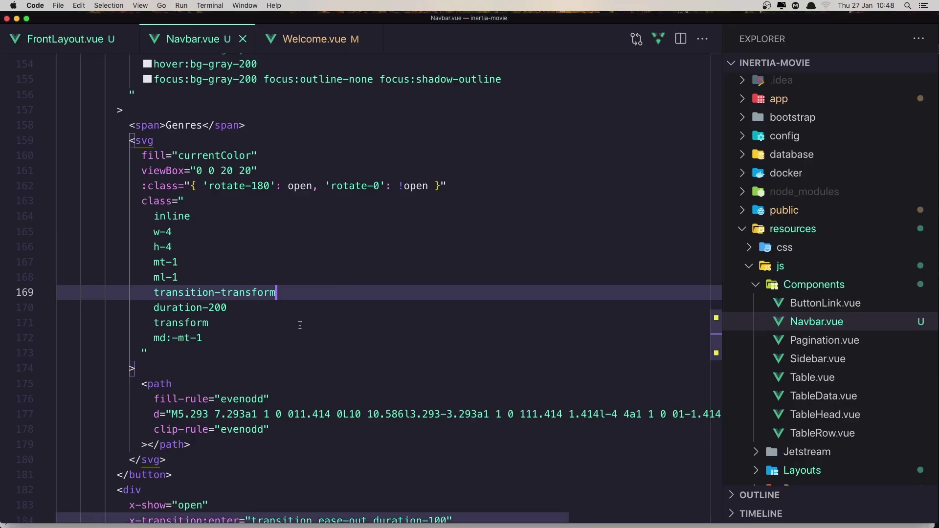
Change FrontLayout.vue's Navbar import to '@/components/Navbar' and save the file
left_click(74, 45)
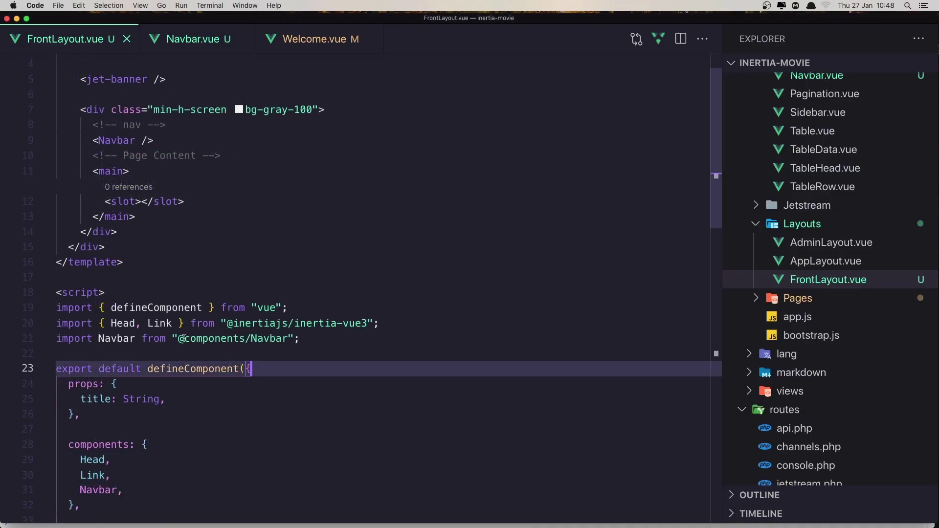
left_click(181, 338)
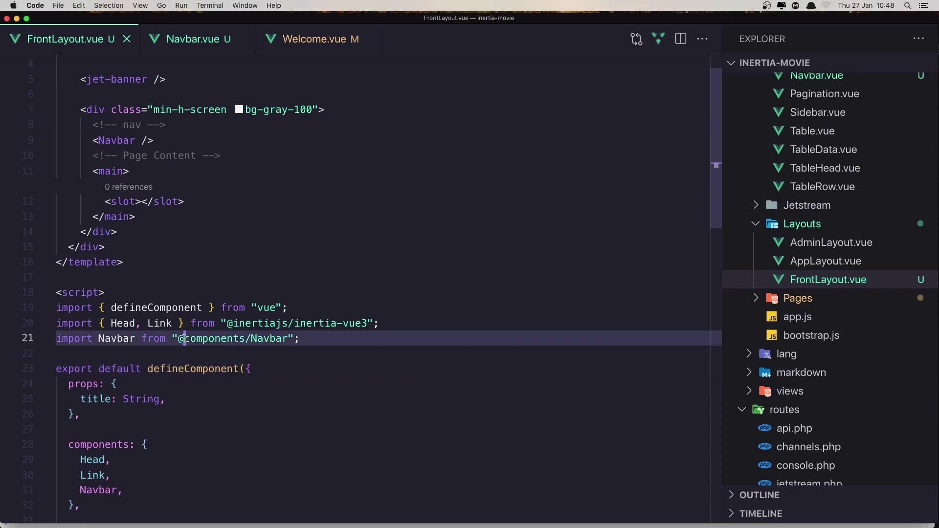
type("/")
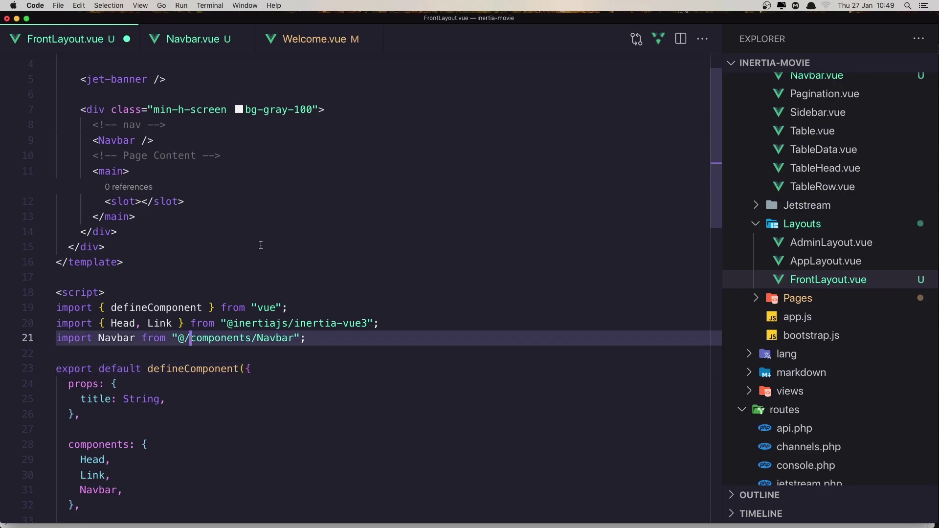
key("super+s")
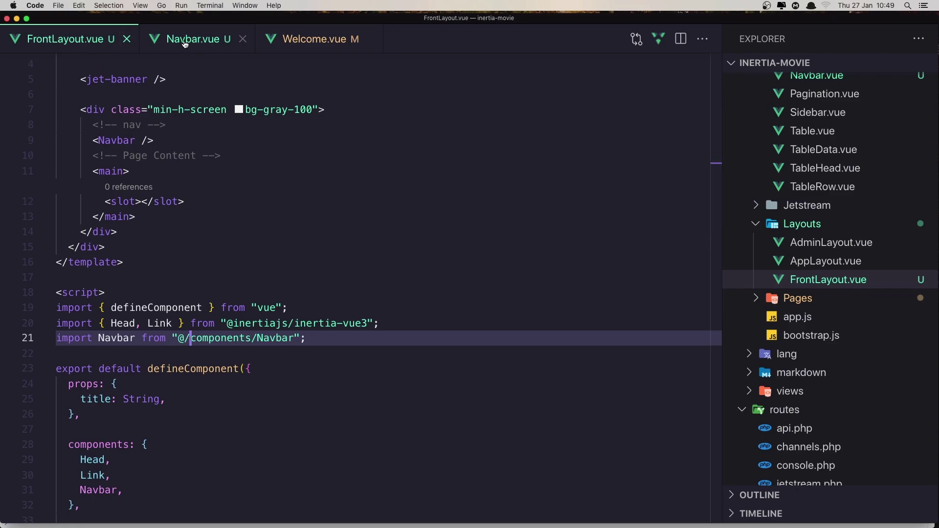
left_click(184, 44)
scroll(276, 294, "down", 5)
scroll(276, 236, "down", 15)
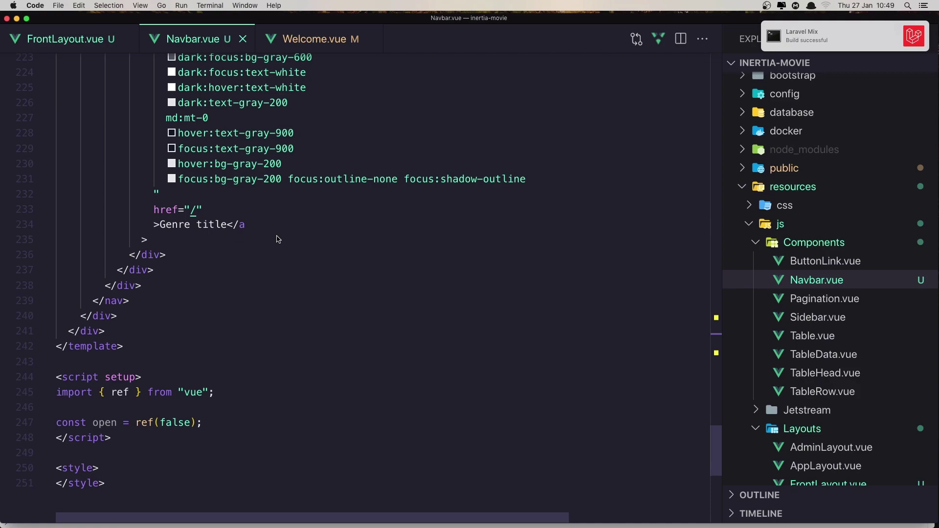
scroll(276, 238, "up", 5)
scroll(276, 238, "up", 10)
key("super+Tab")
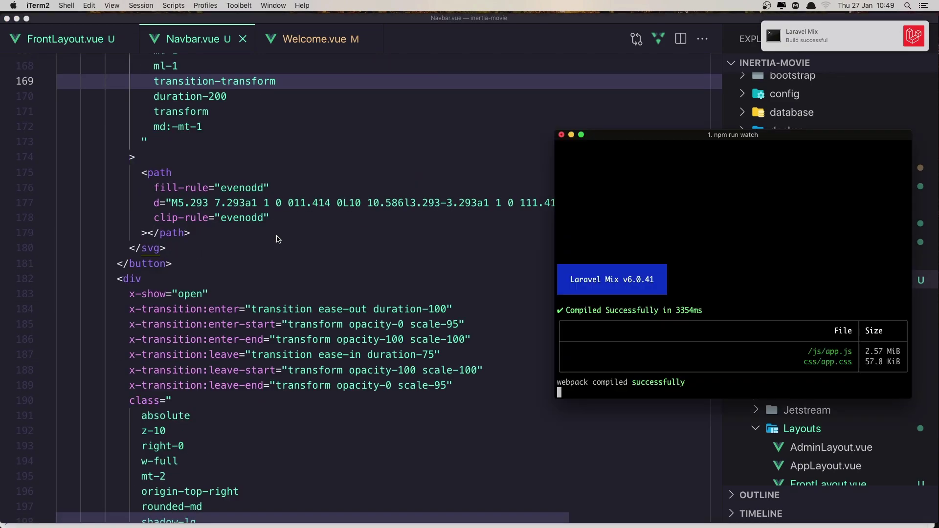
Reload inertia-movie.test in Chrome to show the Movie App navbar, then close DevTools
key("super+Tab")
key("super+Tab")
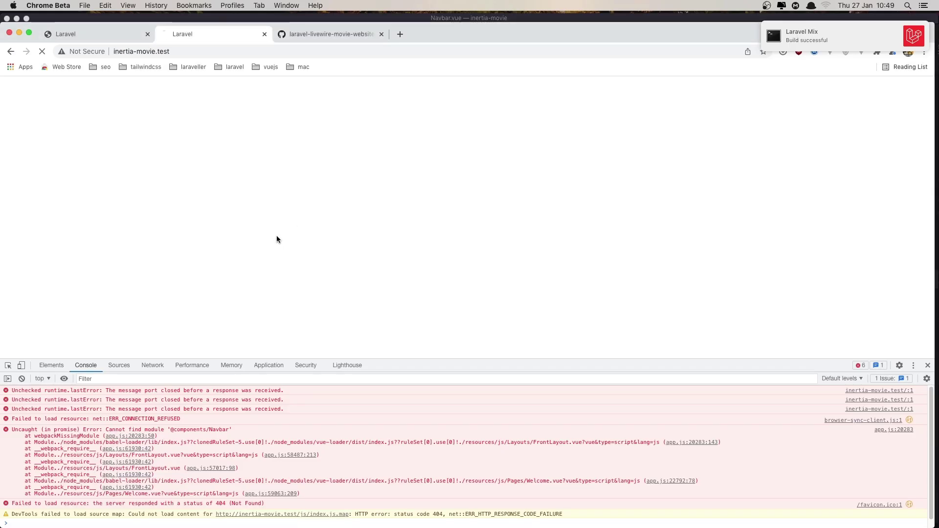
key("super+r")
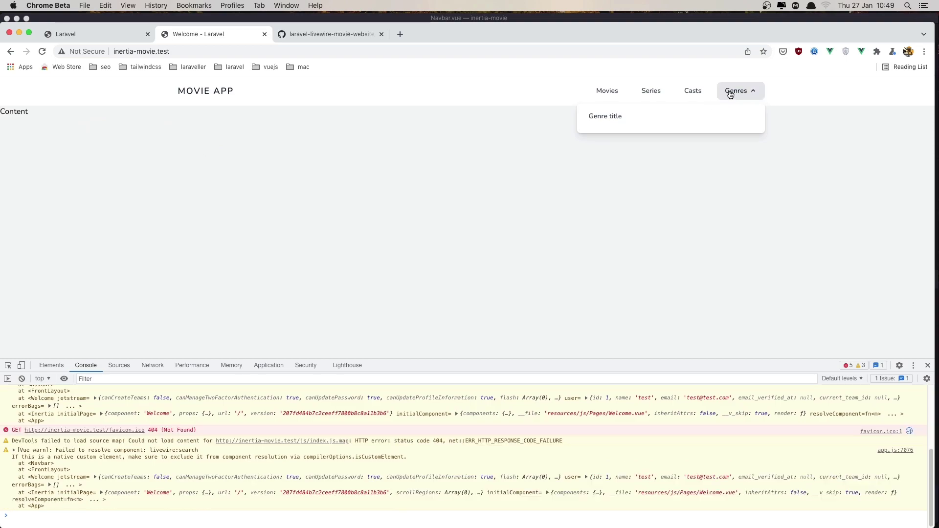
left_click(930, 366)
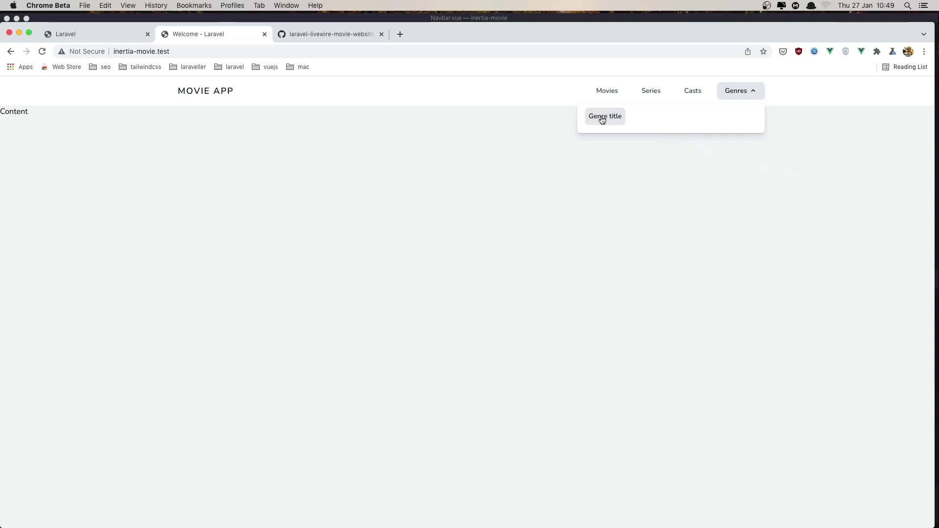
key("super+Tab")
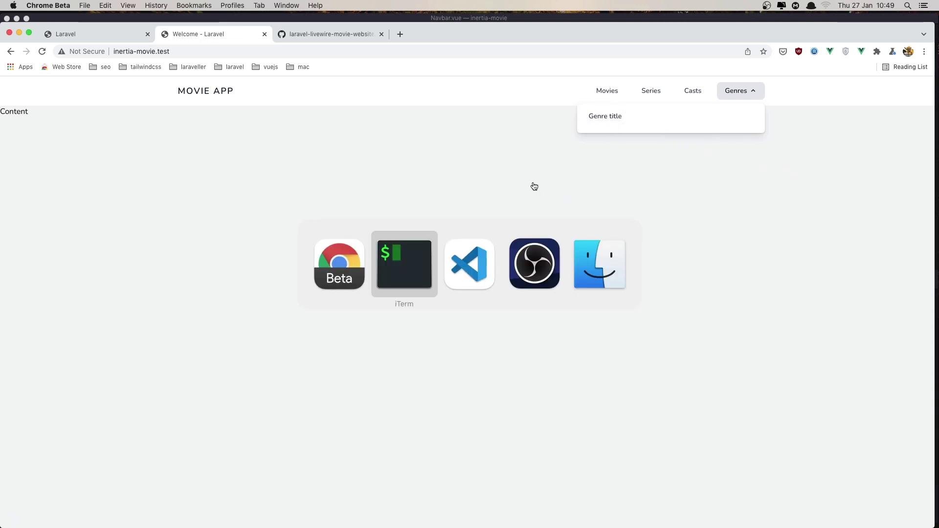
Launch Brave Browser from Alfred to view the Welcome page in dark mode
key("Escape")
key("alt+space")
type("b")
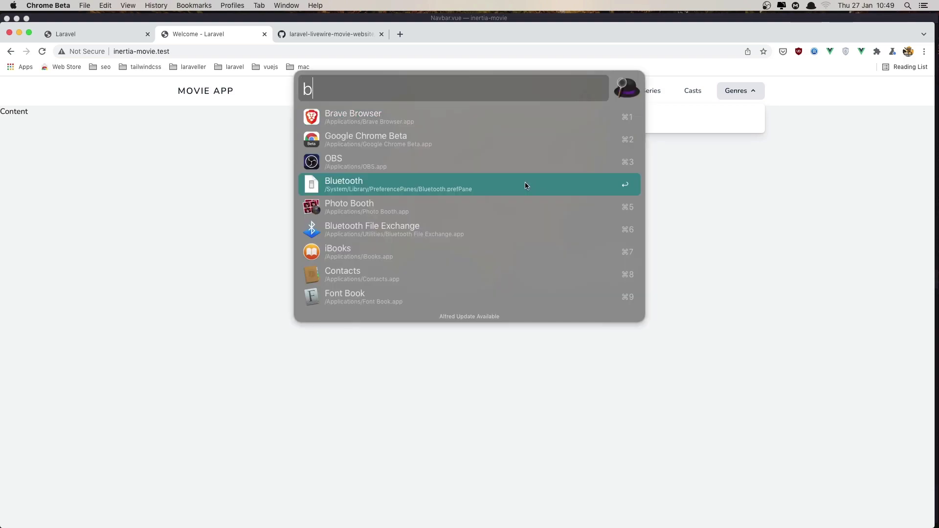
key("Return")
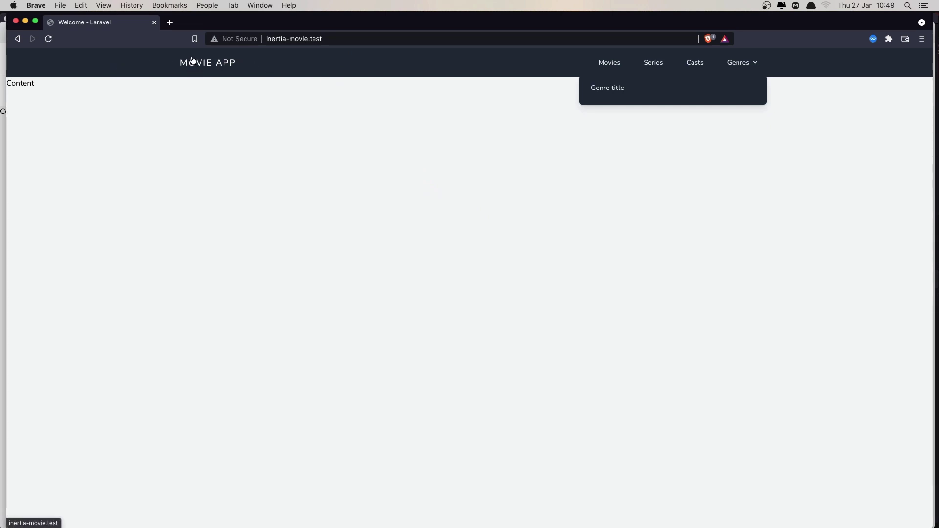
Flip between Chrome and Brave to compare the light and dark navbar themes
key("super+Tab")
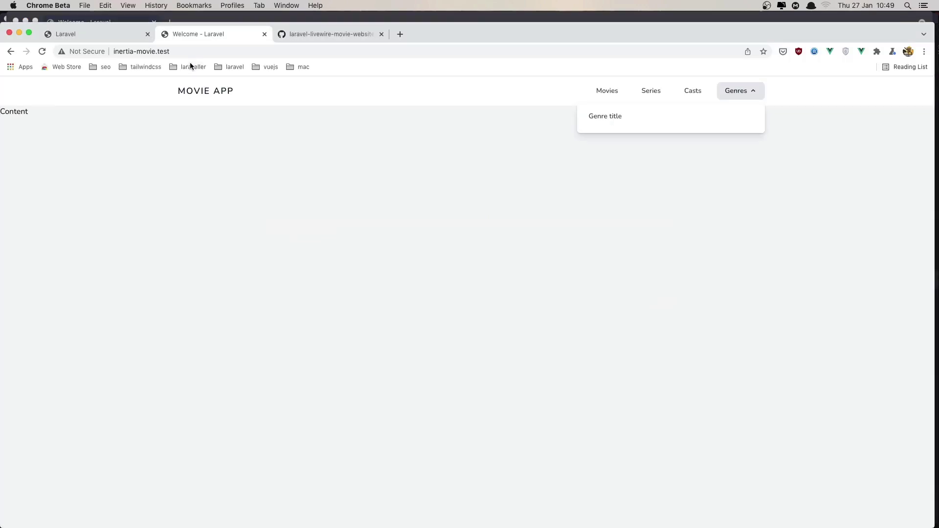
key("super+Tab")
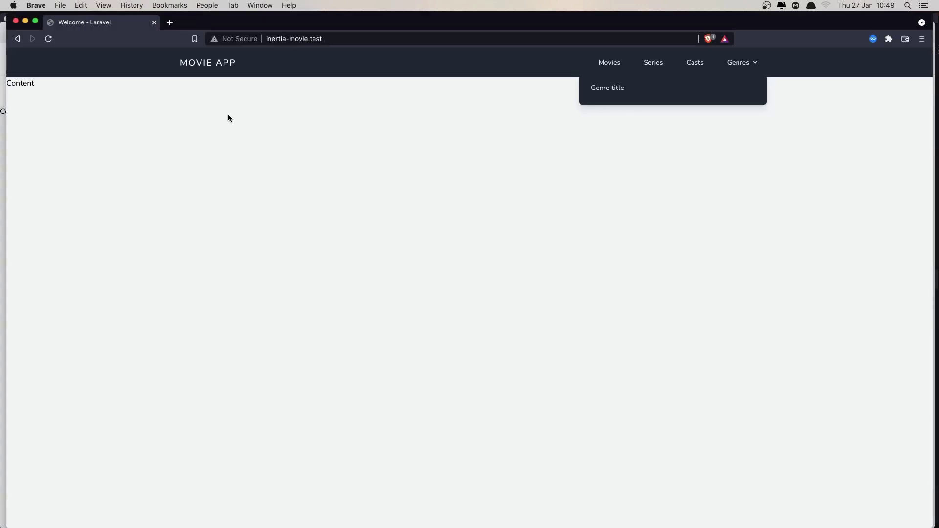
key("super+Tab")
key("super+Tab")
key("super+Tab")
key("super+Tab")
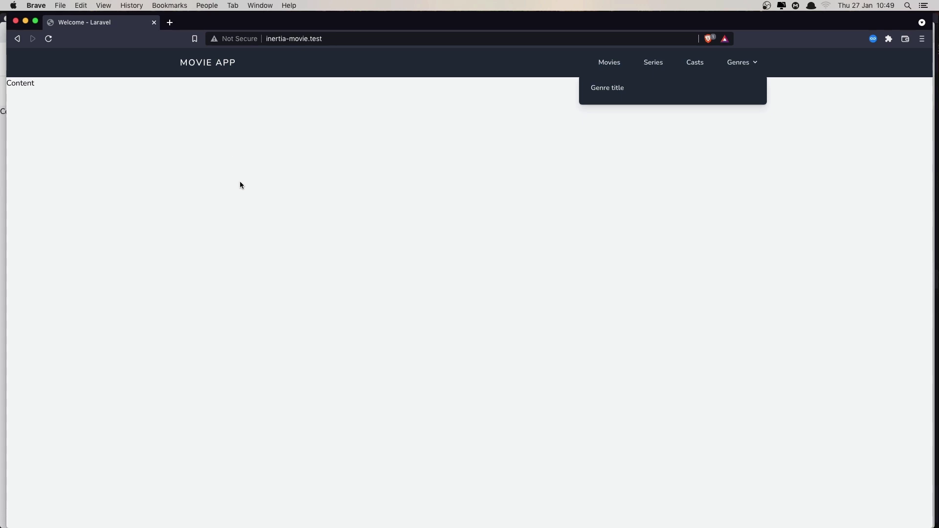